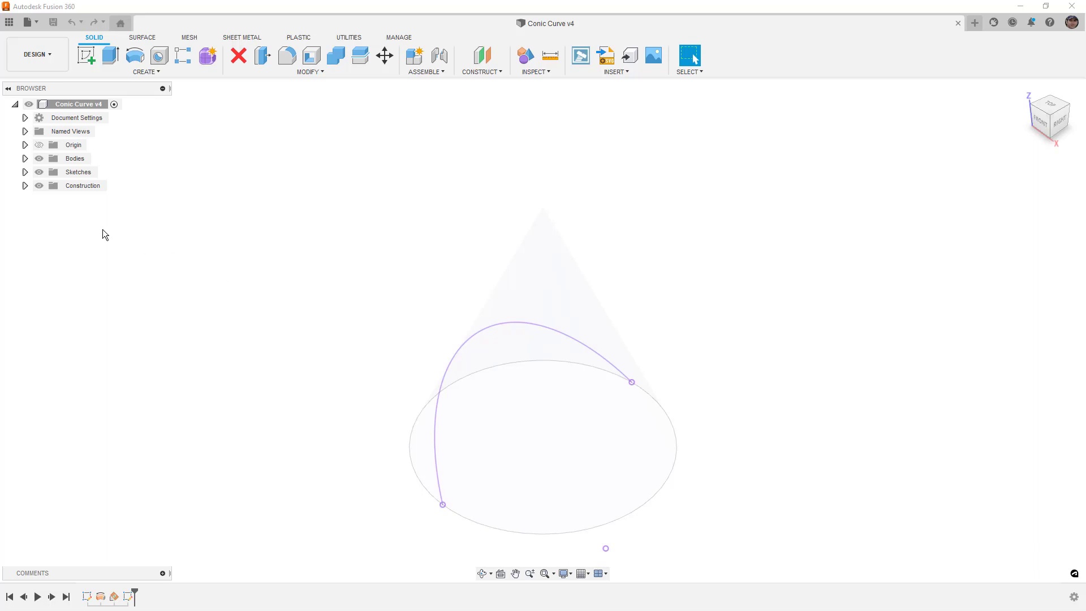
- Expand the Bodies, Sketches and Construction groups in the Browser
click(24, 158)
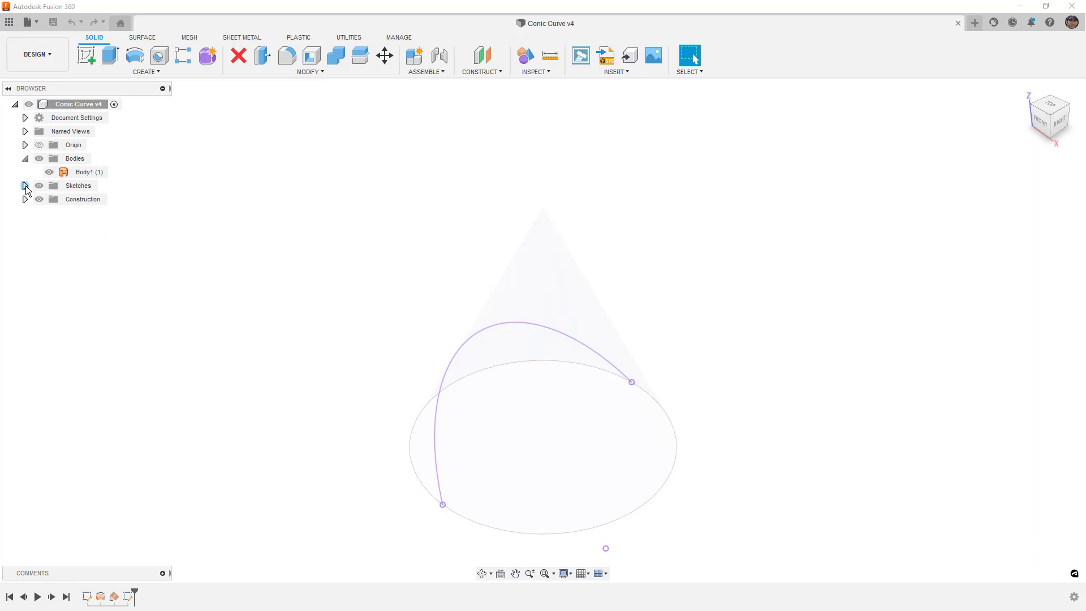
click(25, 186)
click(25, 226)
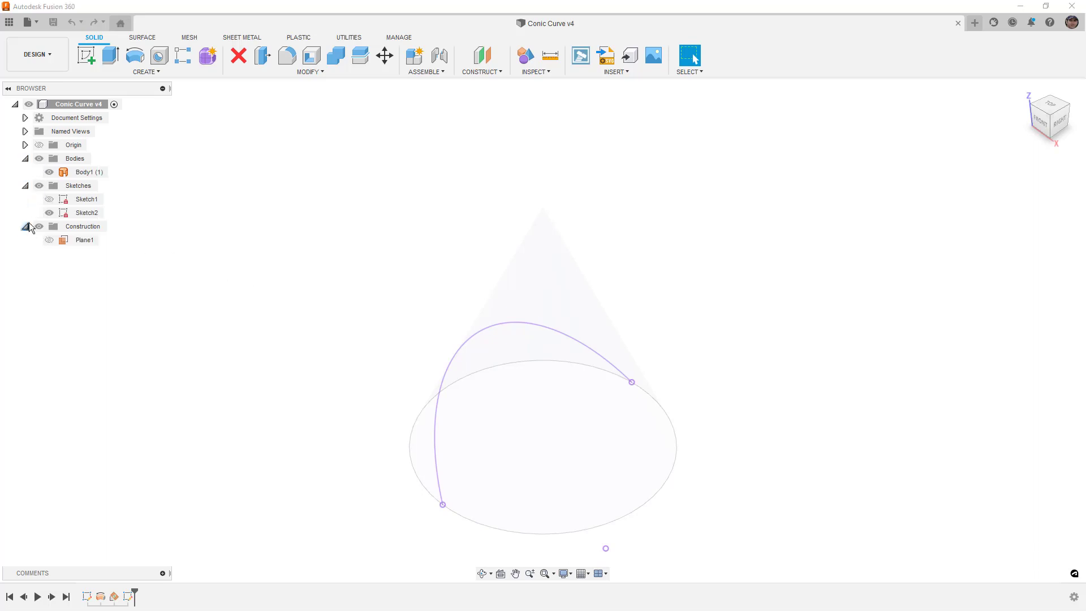
- Highlight Body1, Sketch2 and Plane1 in turn to locate each in the model
click(72, 174)
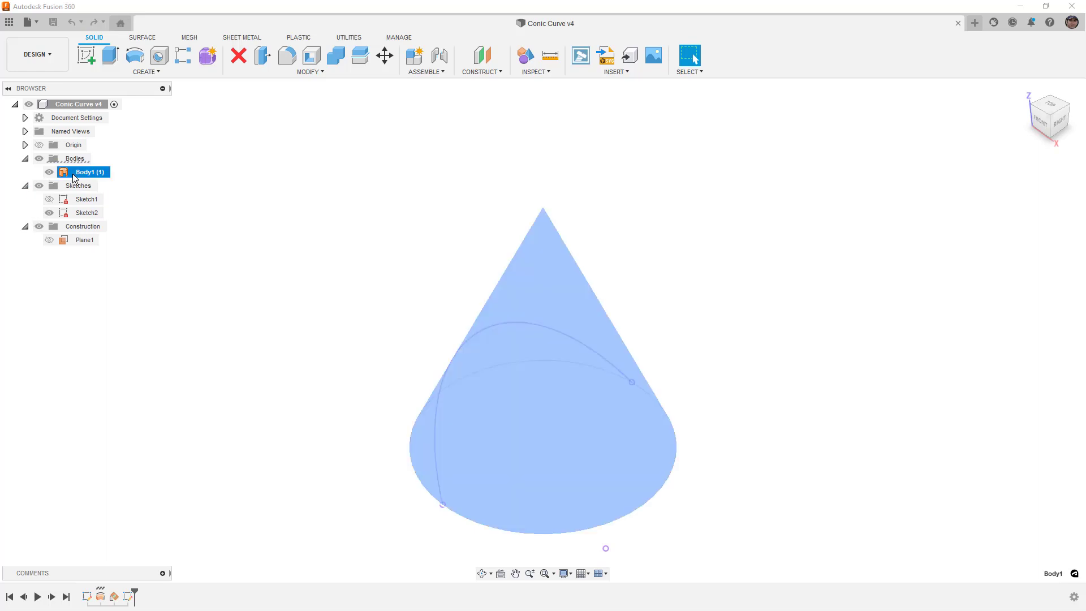
click(86, 214)
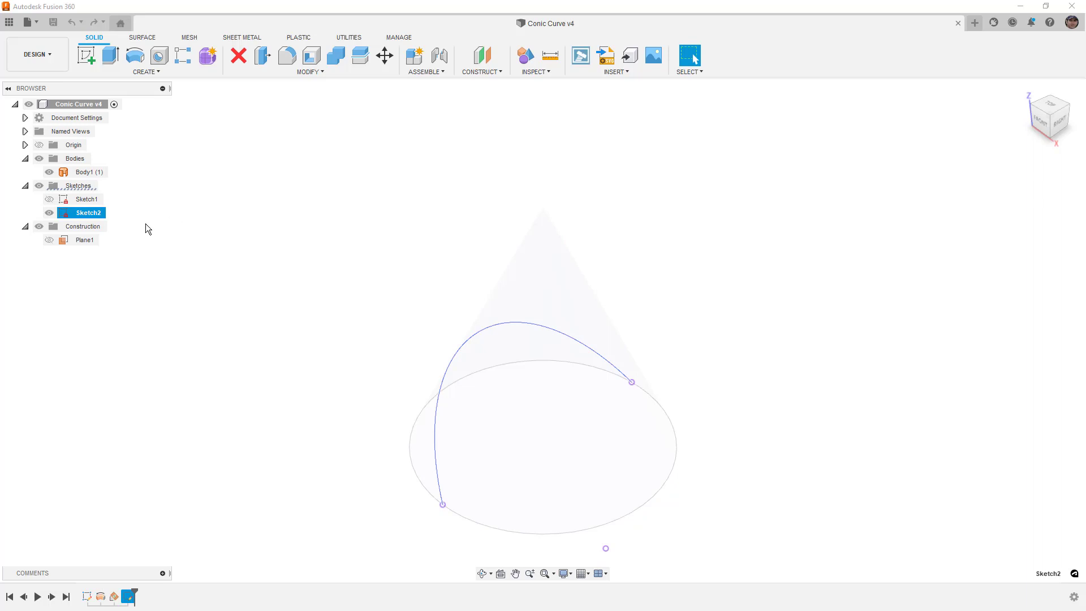
click(62, 242)
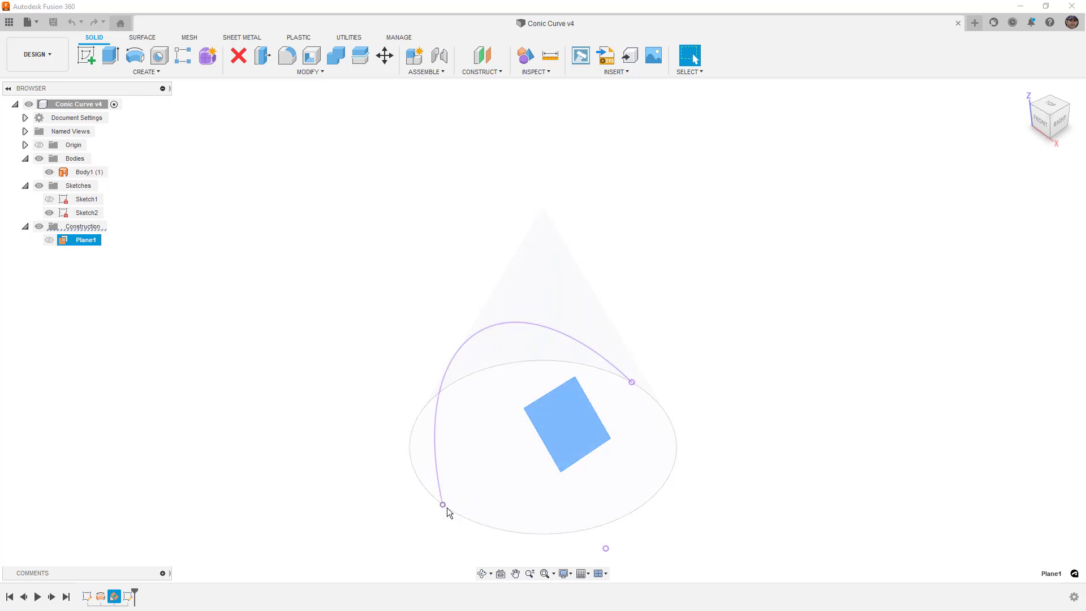
click(39, 144)
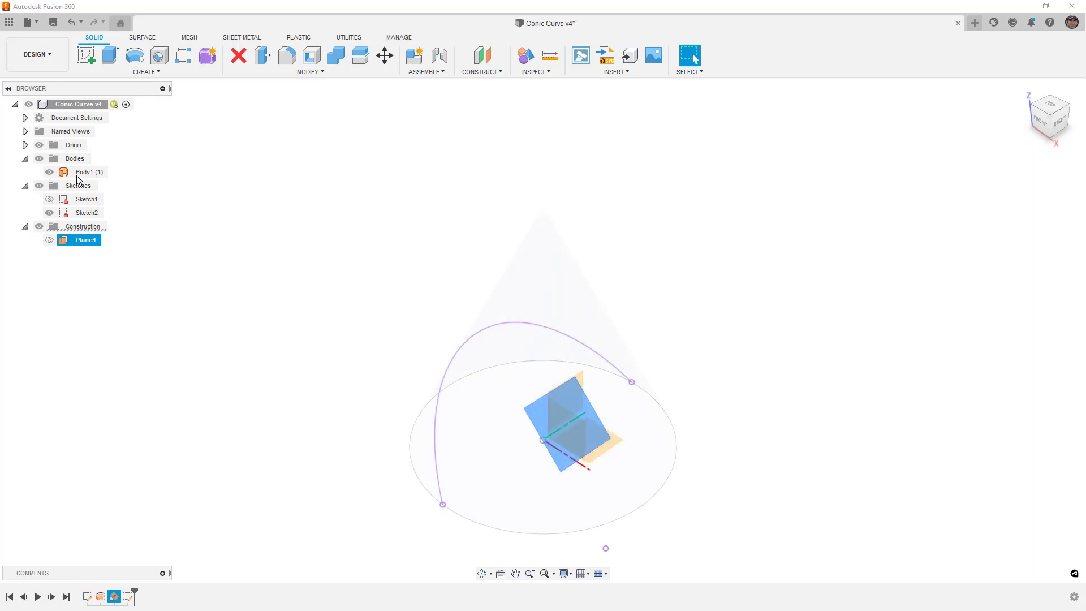
click(39, 145)
click(314, 208)
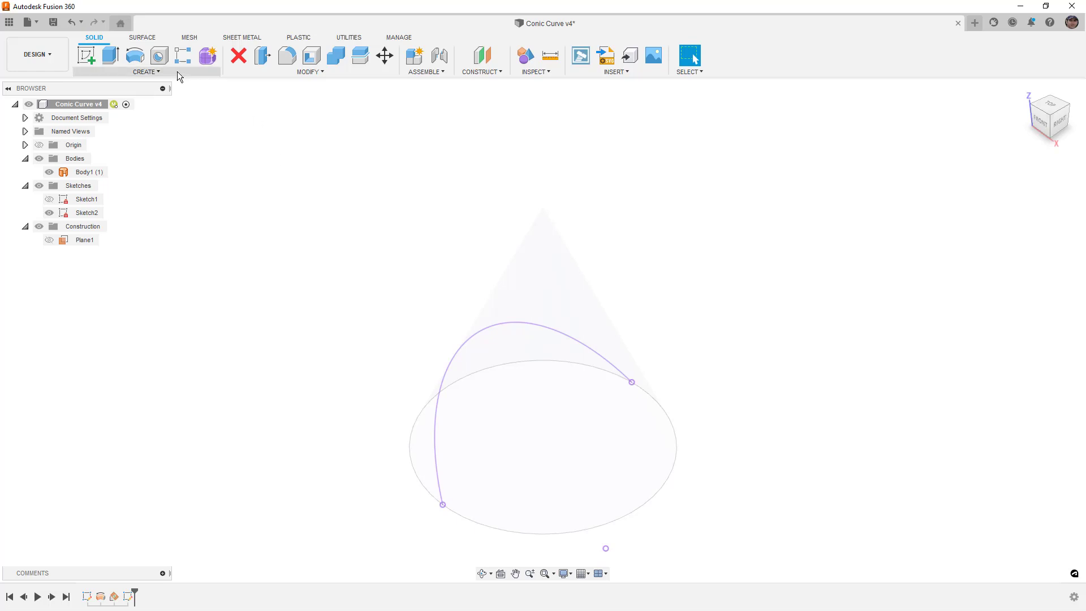
- In Change Parameters, set Plane1's RotateAngle to 89 deg, then to 1 deg
click(309, 72)
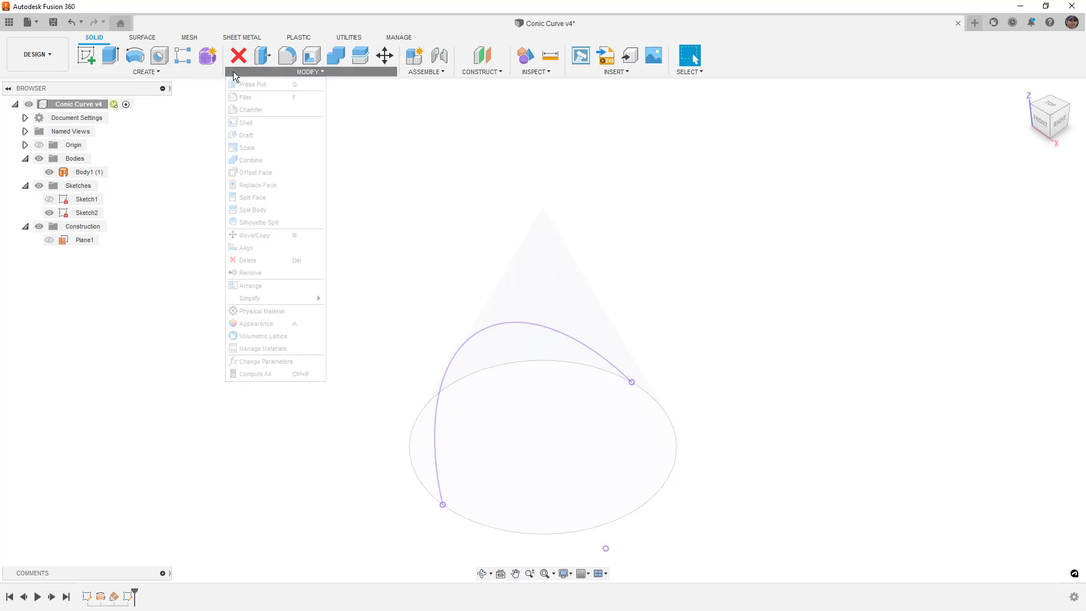
click(269, 362)
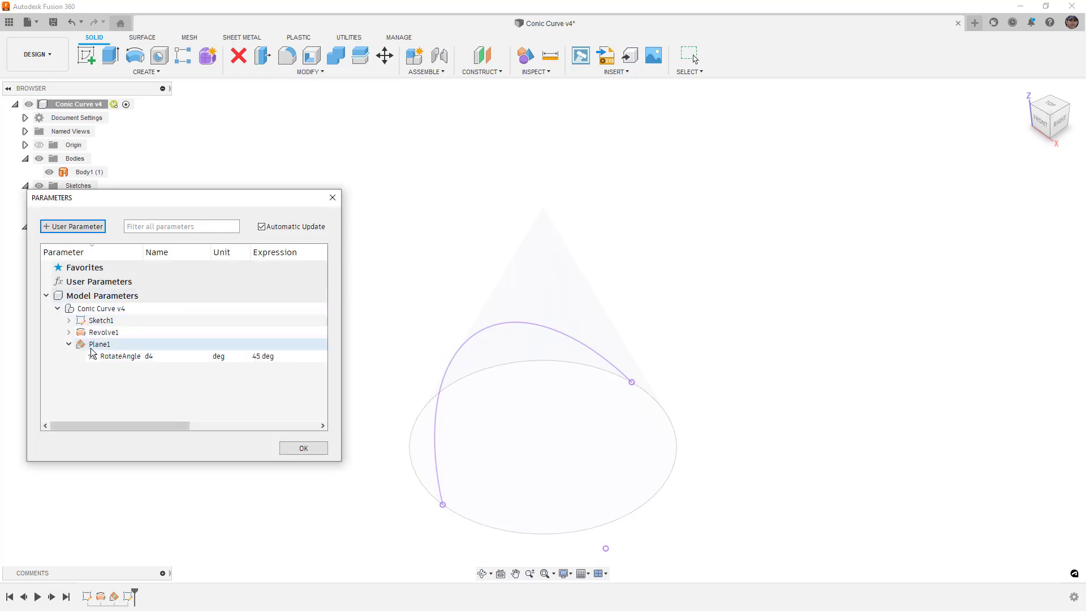
click(270, 356)
text(89)
key(Return)
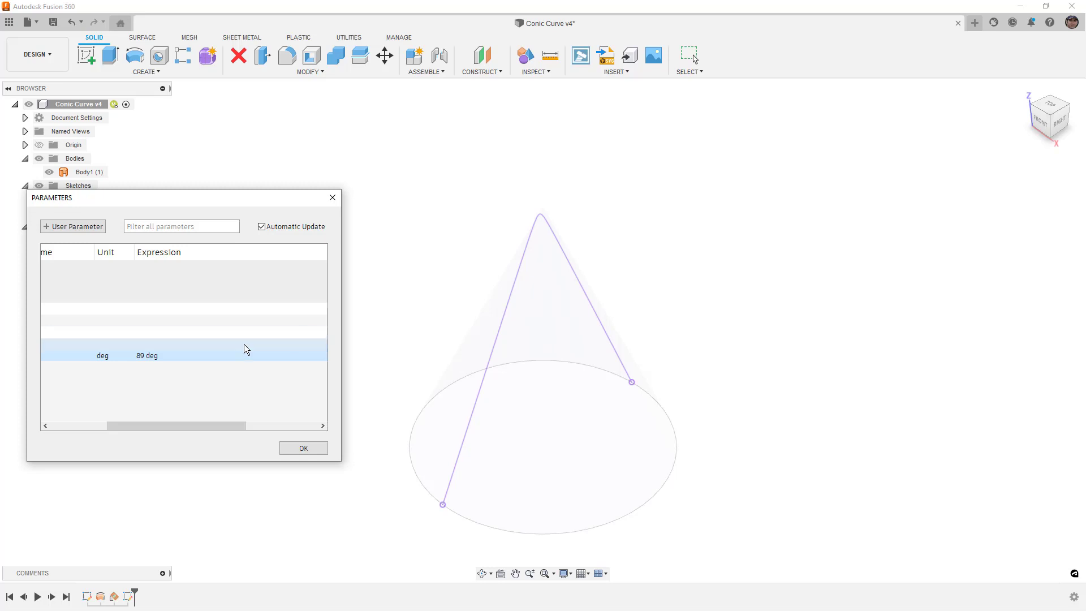
click(143, 356)
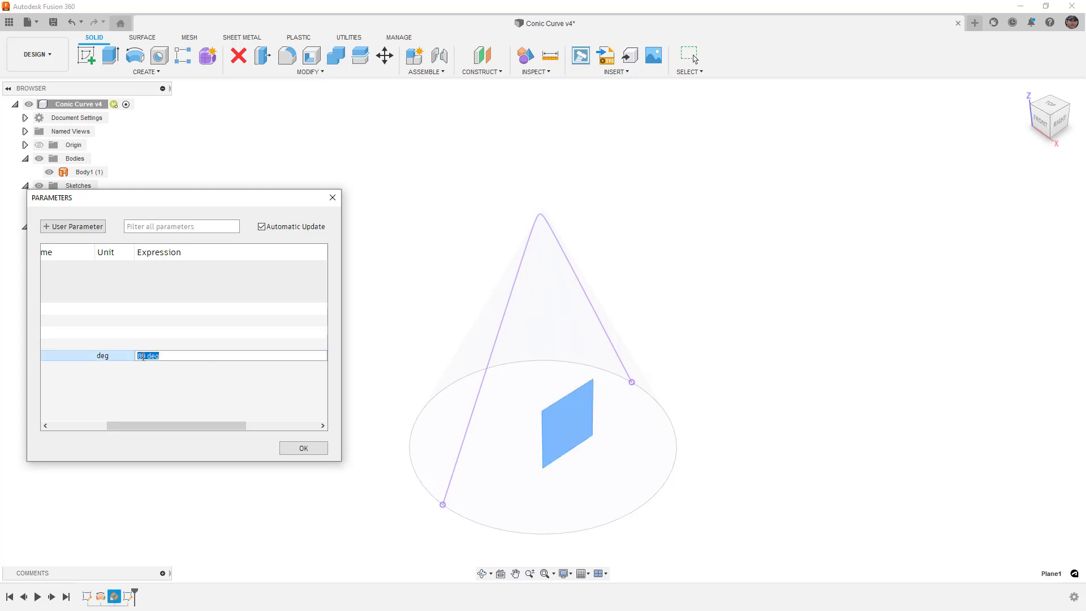
text(1)
key(Return)
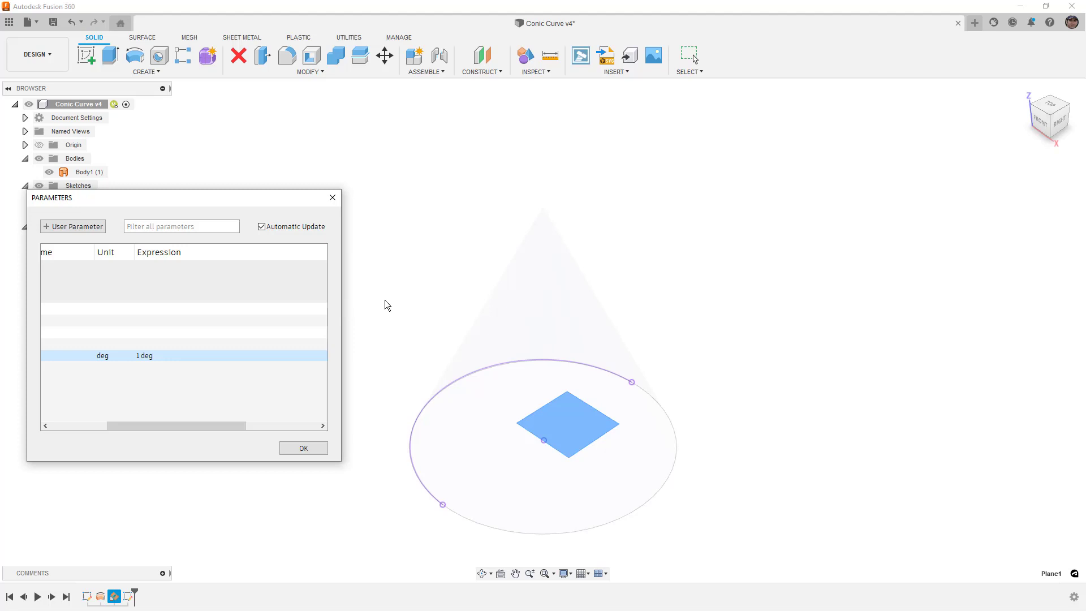
- Orbit to the cone's right side and set RotateAngle to 89 deg, then 1 deg
shift+middle_drag(825, 205, 825, 198)
middle_drag(706, 308, 730, 235)
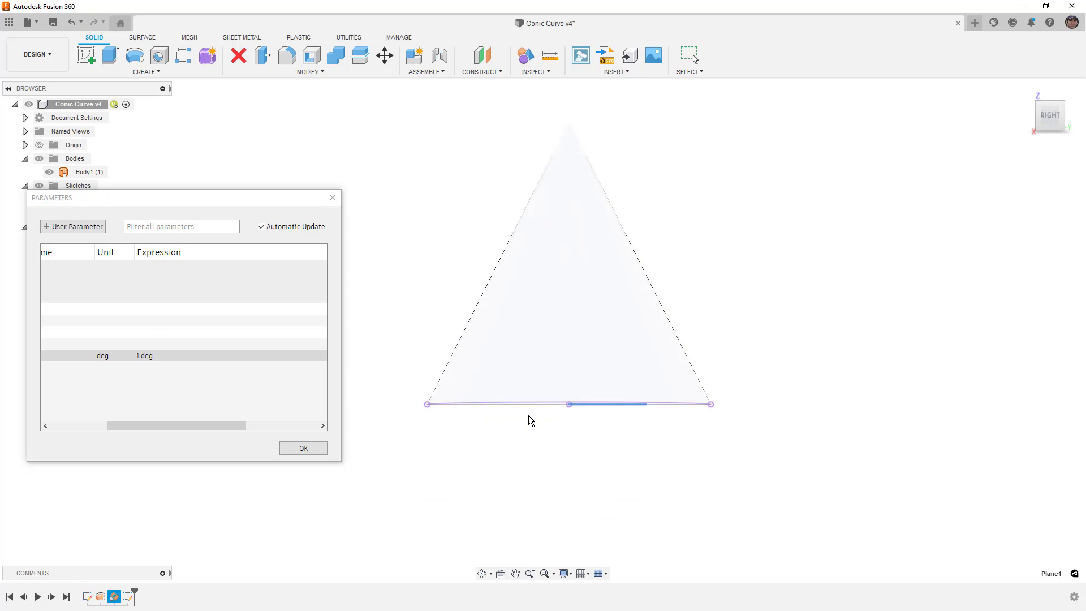
click(139, 360)
click(140, 360)
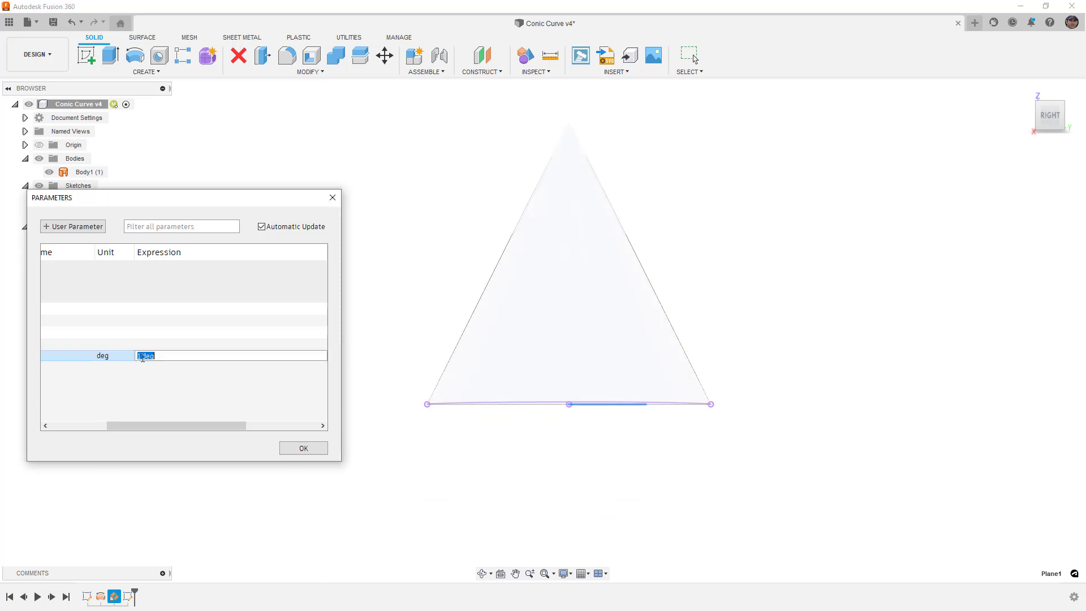
text(89)
key(Return)
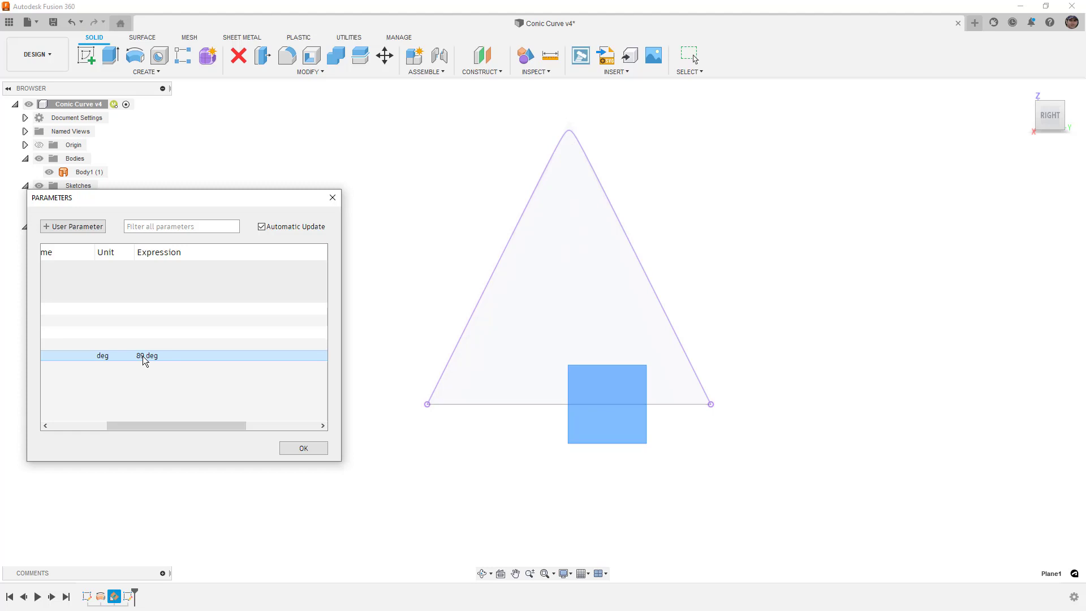
double_click(143, 357)
text(1)
key(Return)
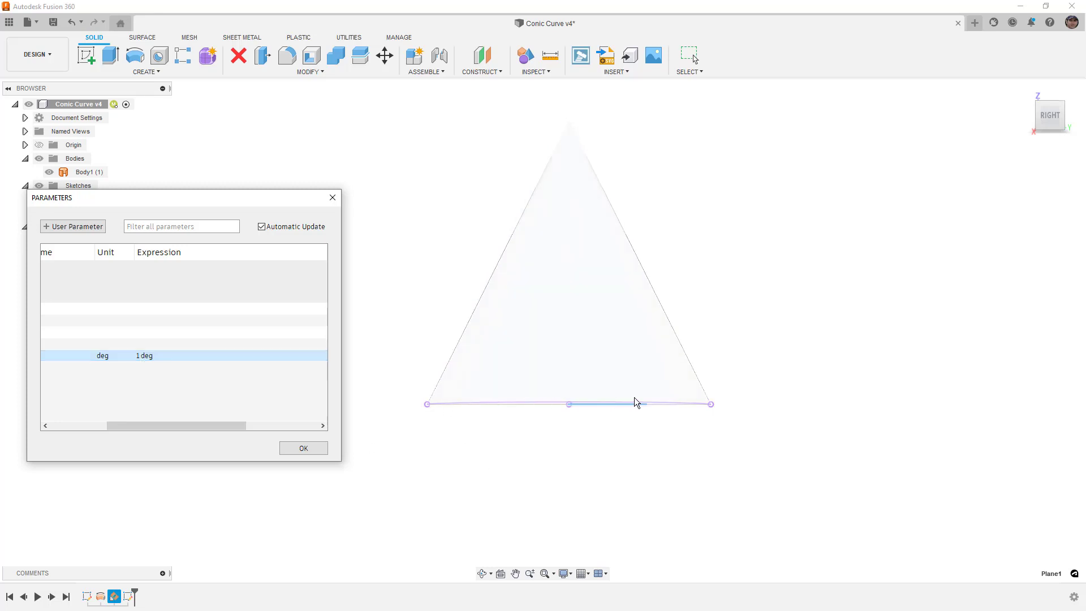
- Snap to the RIGHT view and set RotateAngle back to 89 deg
shift+middle_drag(529, 445, 551, 434)
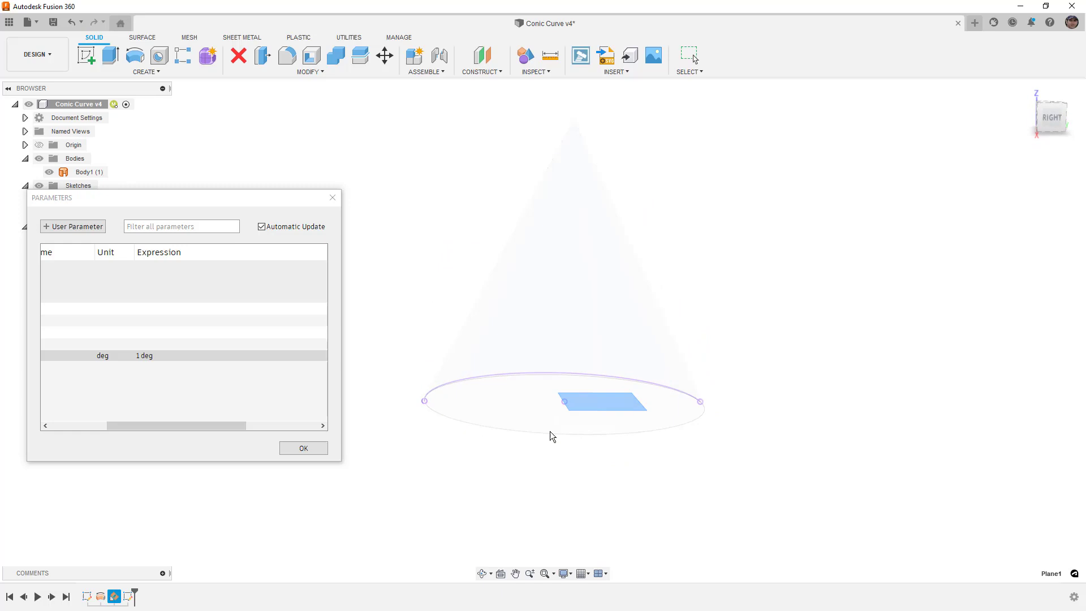
click(1050, 116)
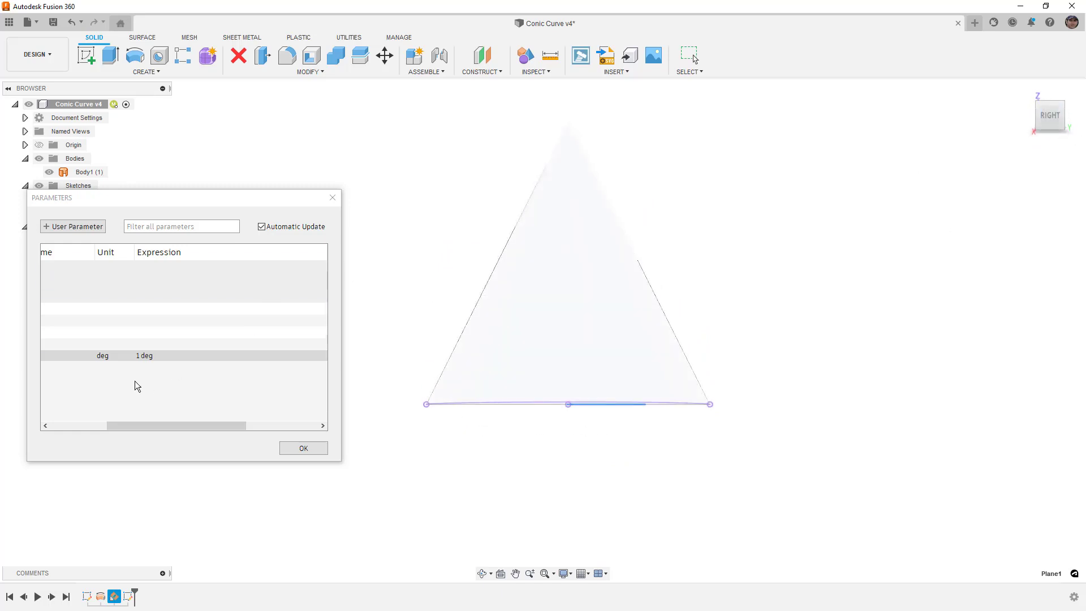
click(140, 357)
double_click(140, 357)
text(89)
key(Return)
- Close the parameters, hide Body1, and start a new sketch on the plane
click(293, 450)
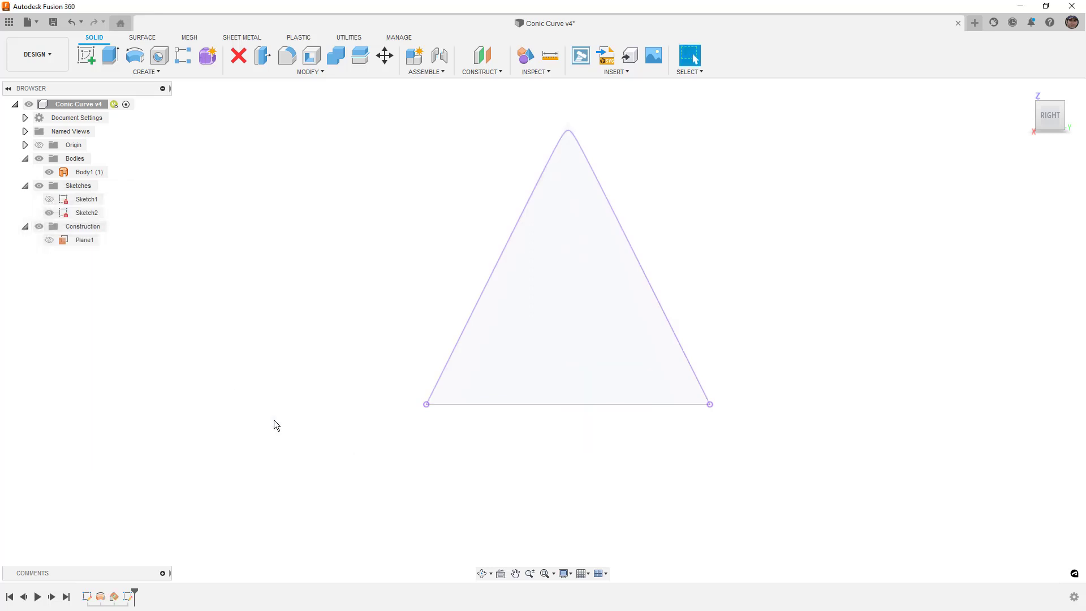
click(52, 172)
click(50, 172)
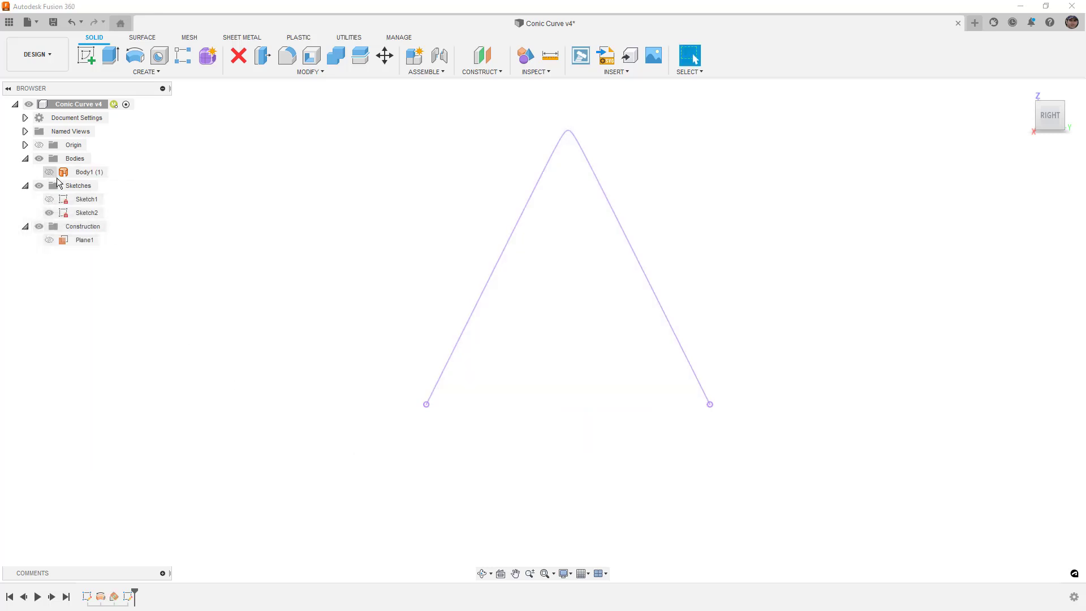
click(84, 58)
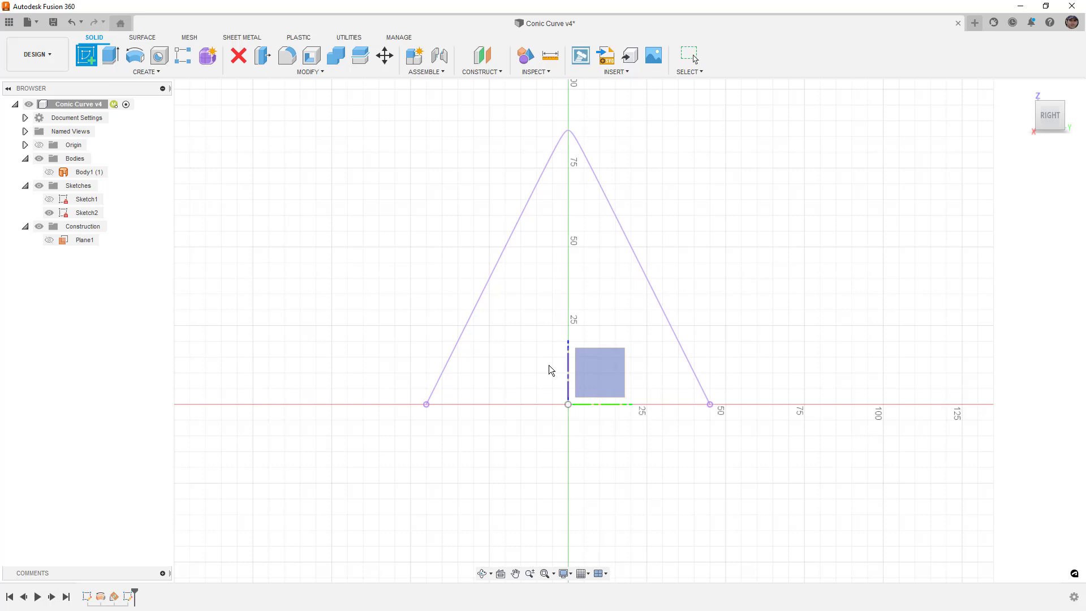
click(580, 380)
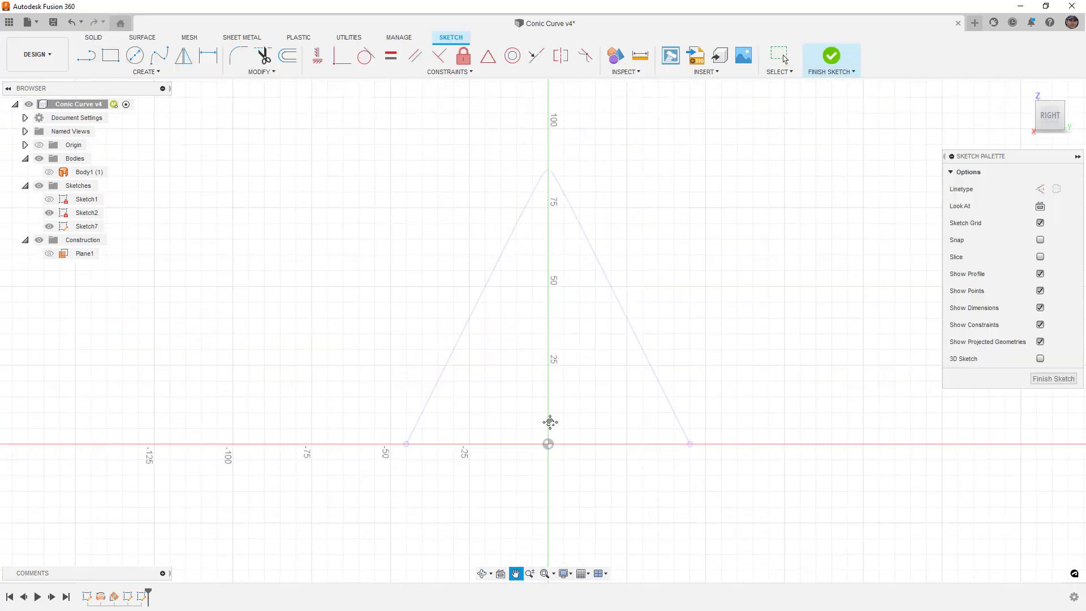
- Draw a conic curve between the two base corners, aimed at the triangle's apex
click(146, 72)
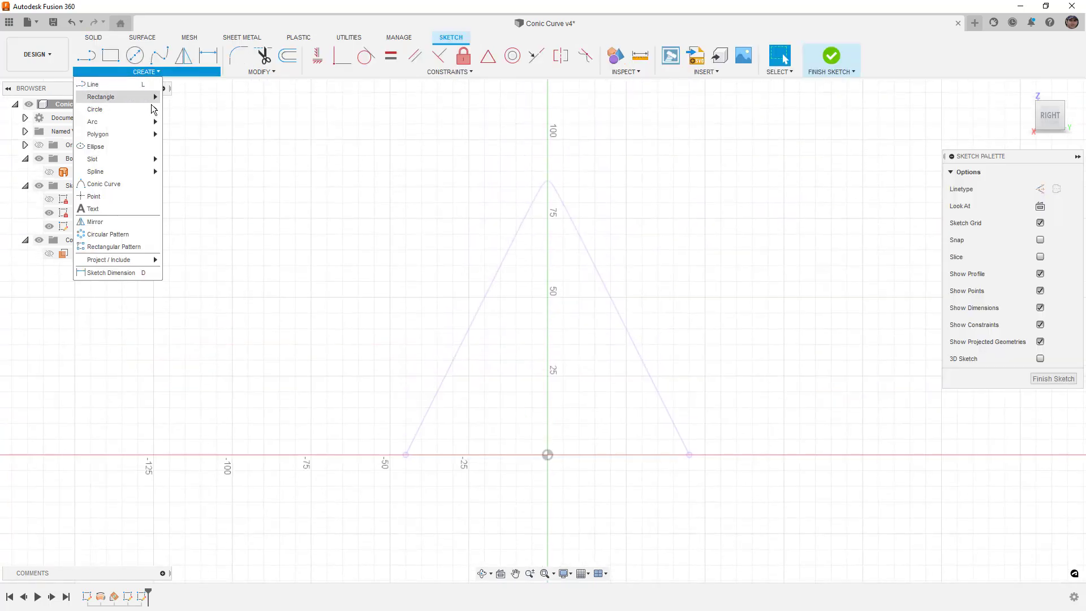
click(136, 184)
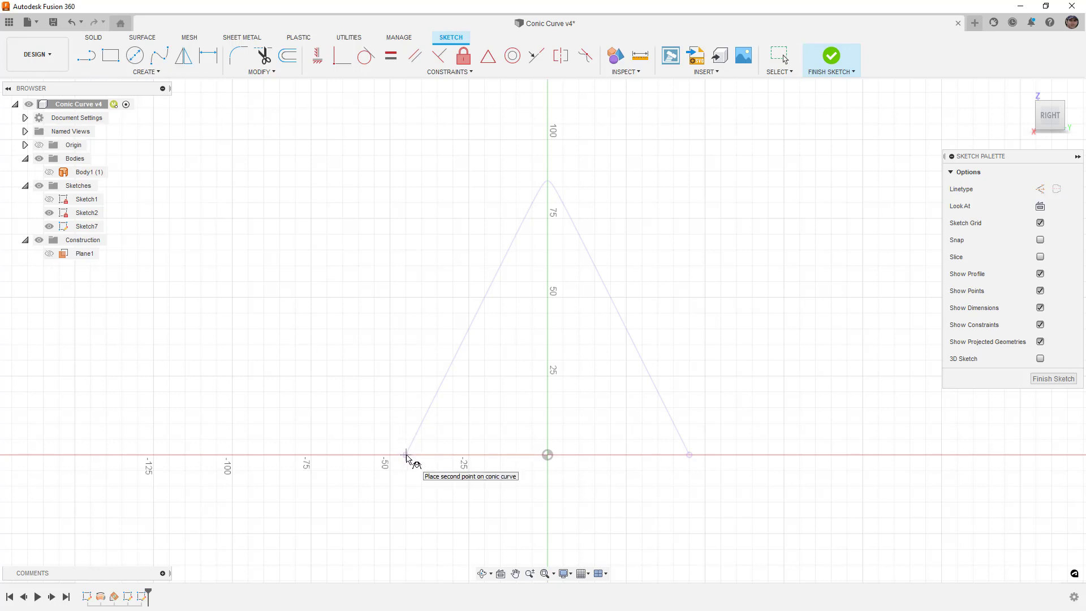
click(406, 455)
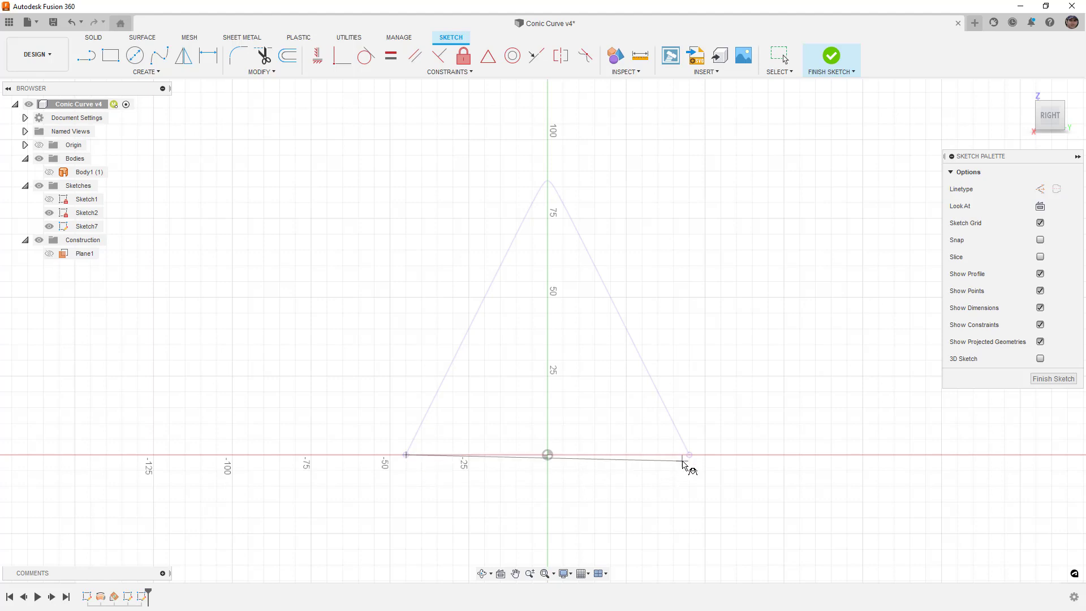
click(689, 455)
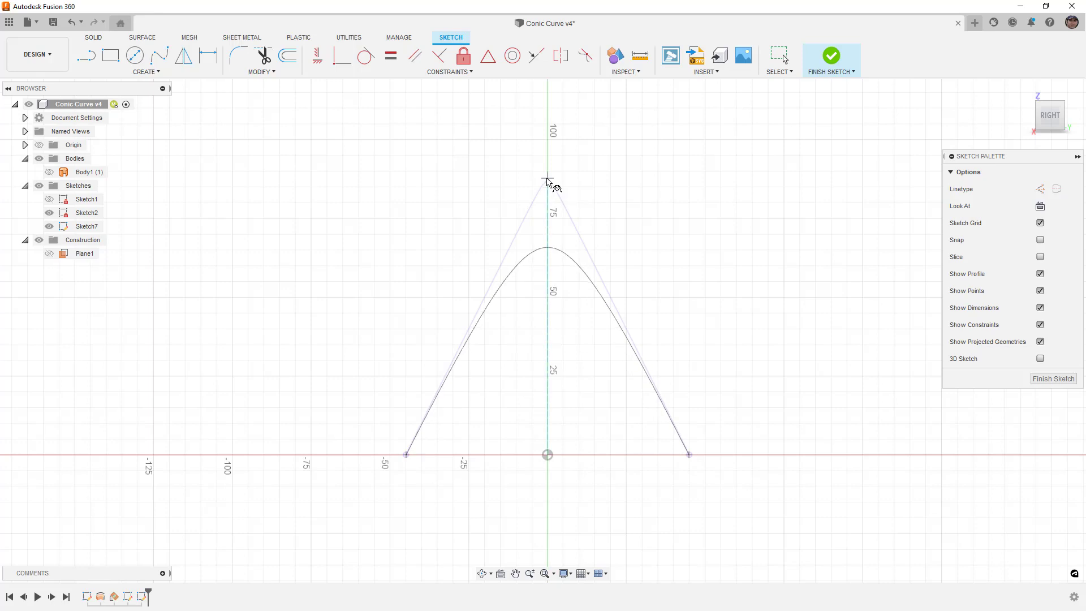
click(547, 179)
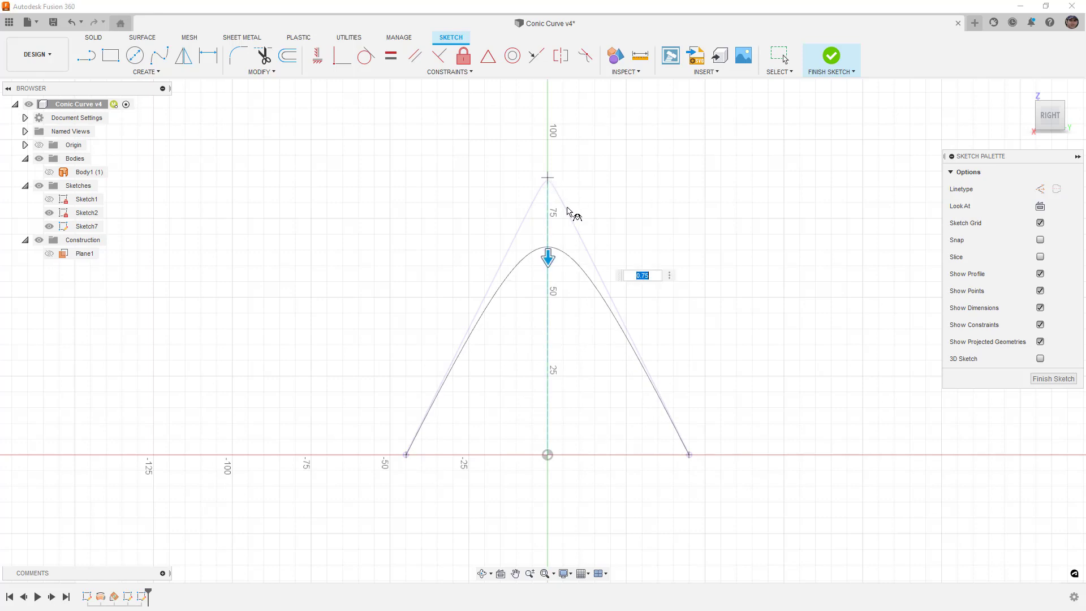
- Drag the conic's rho manipulator until the value reads 0.346
drag(547, 258, 541, 191)
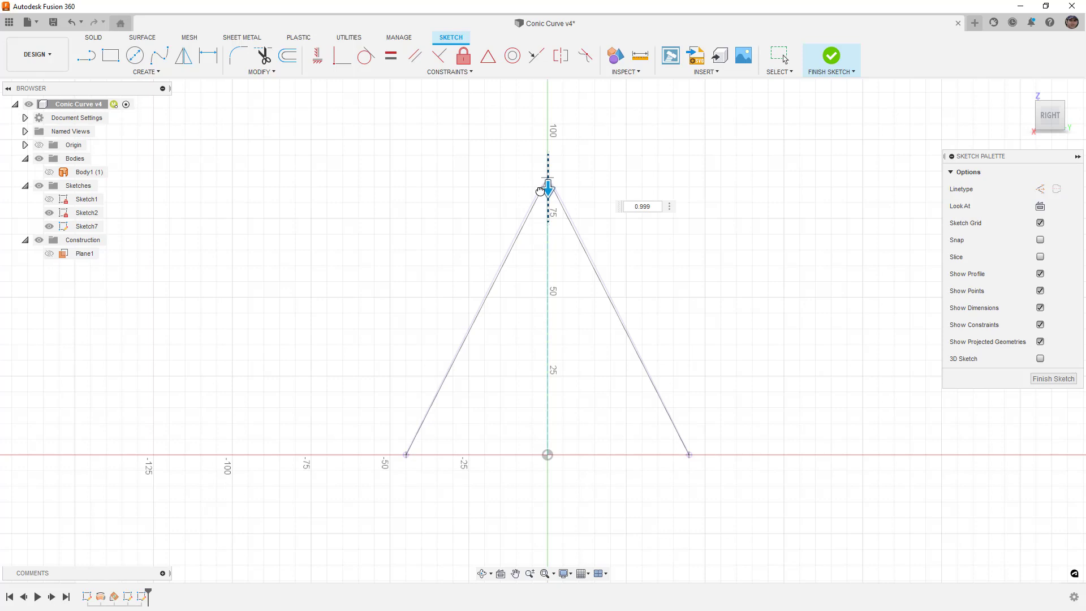
drag(541, 191, 558, 465)
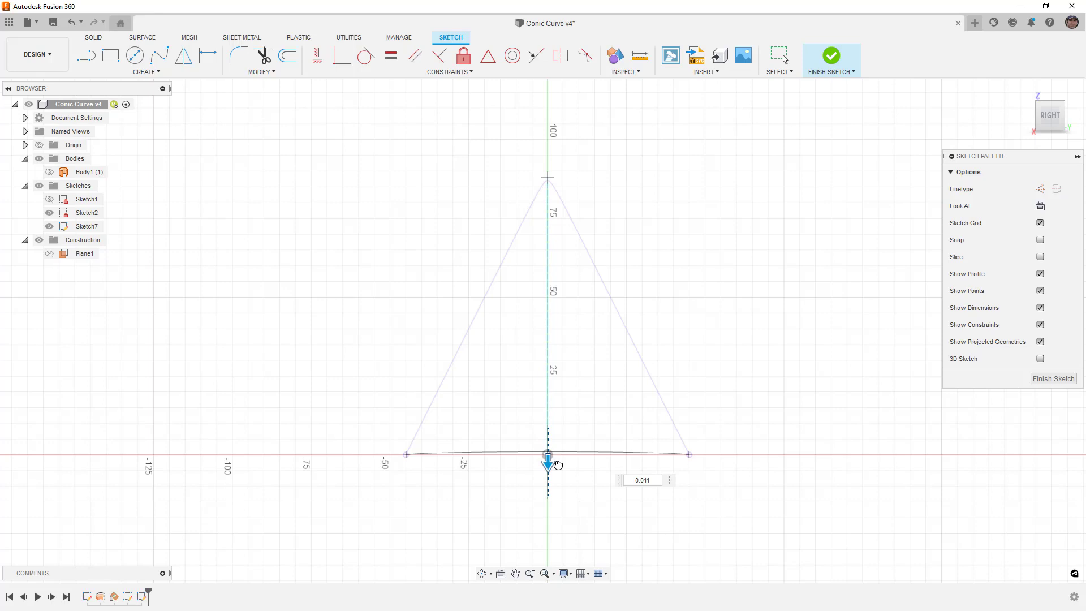
drag(558, 464, 544, 371)
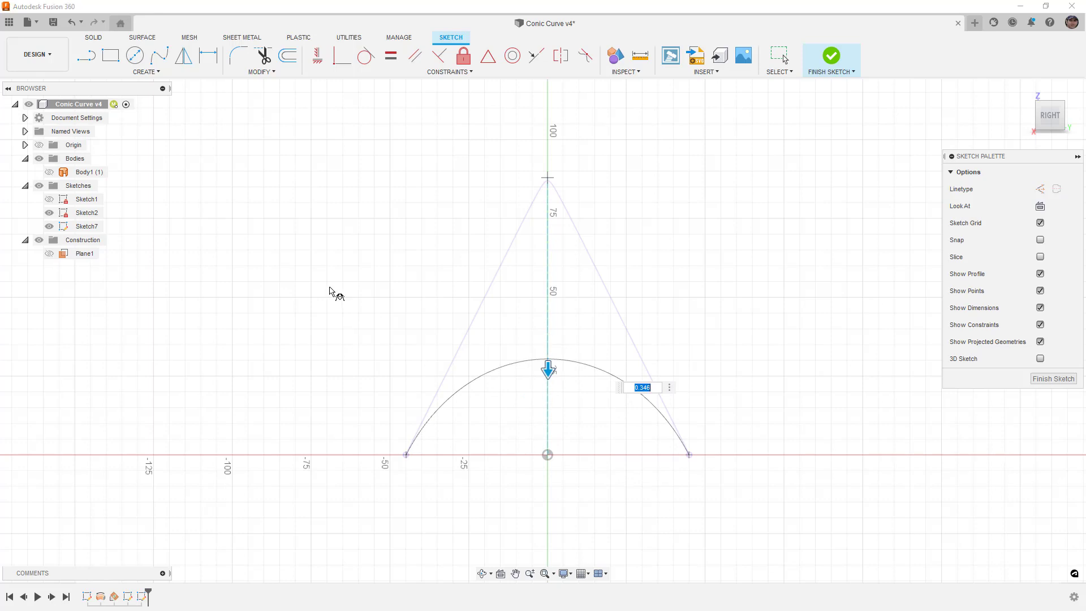
- Commit the conic, then change RotateAngle to 45 deg in Change Parameters
right_click(310, 234)
click(334, 234)
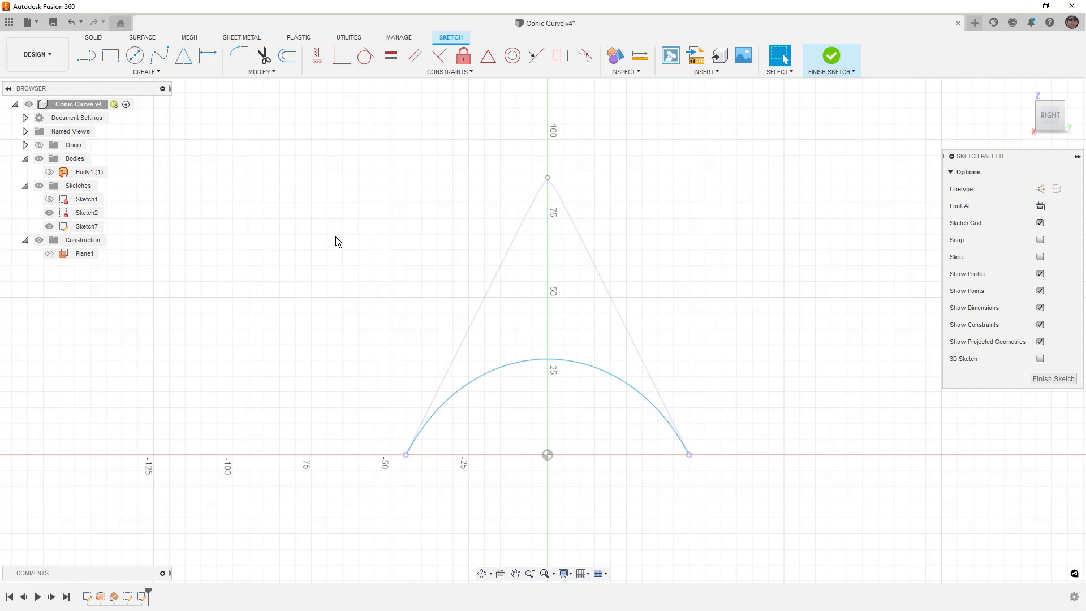
click(261, 72)
click(263, 185)
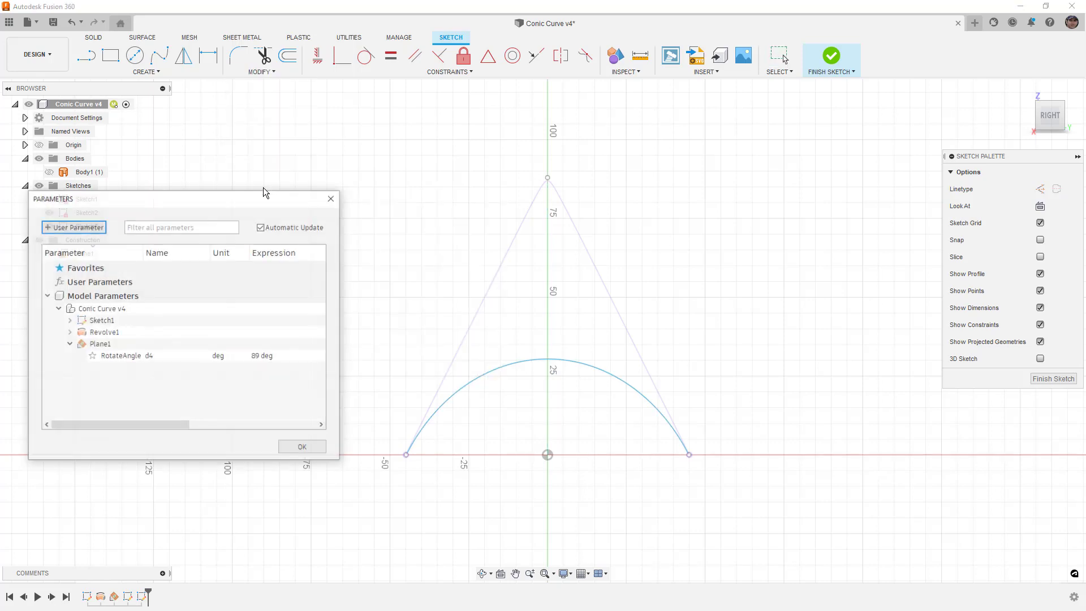
click(260, 357)
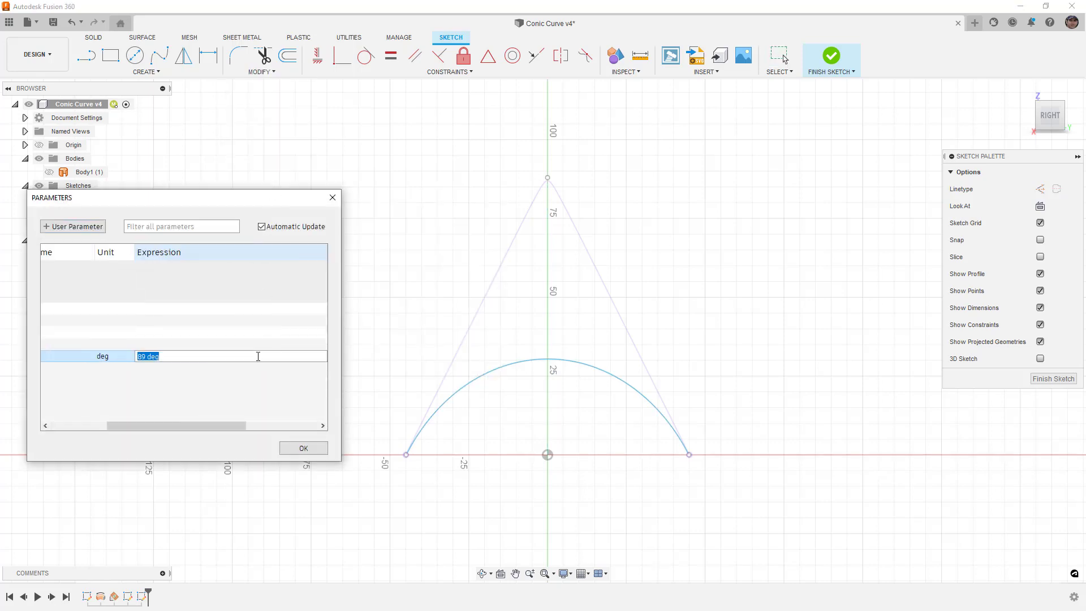
text(45)
key(Return)
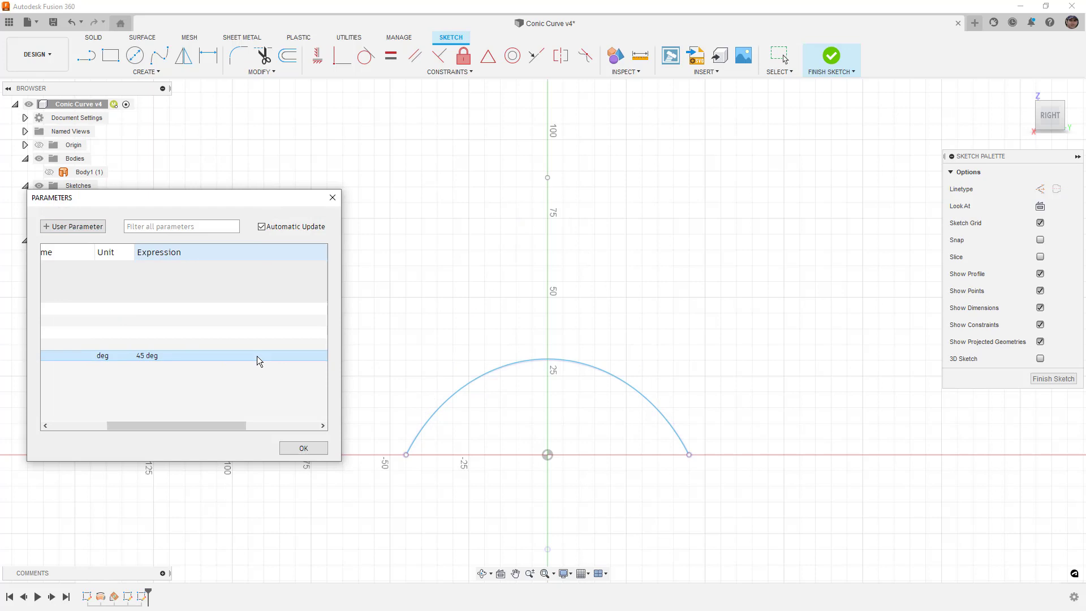
click(303, 449)
scroll(547, 360, up, 10)
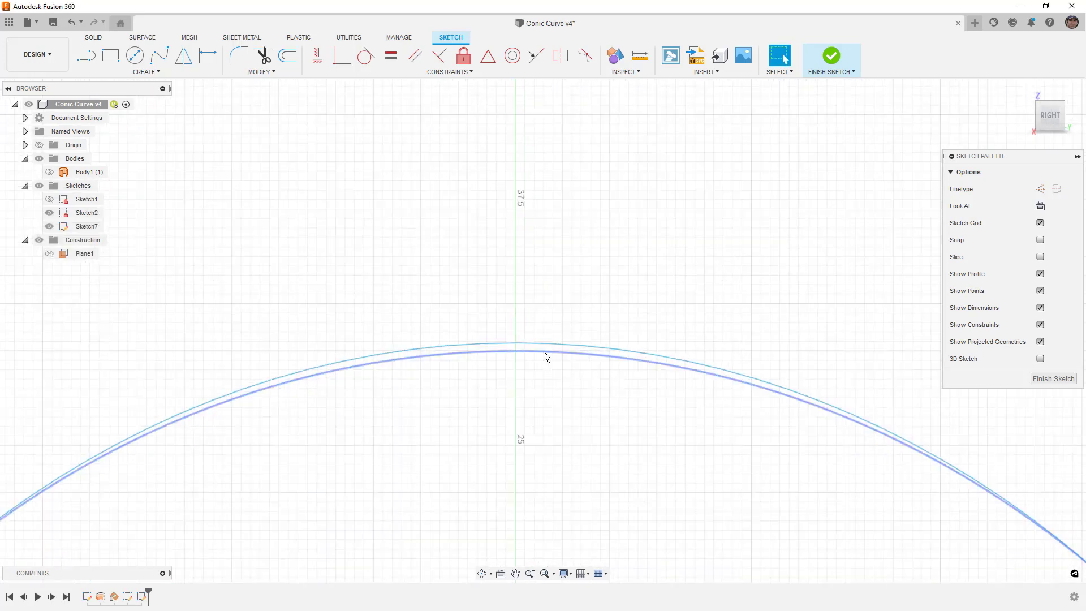
- Compare the conic against the elliptical arc, return to the right view, and finish Sketch7
click(544, 353)
scroll(496, 249, down, 8)
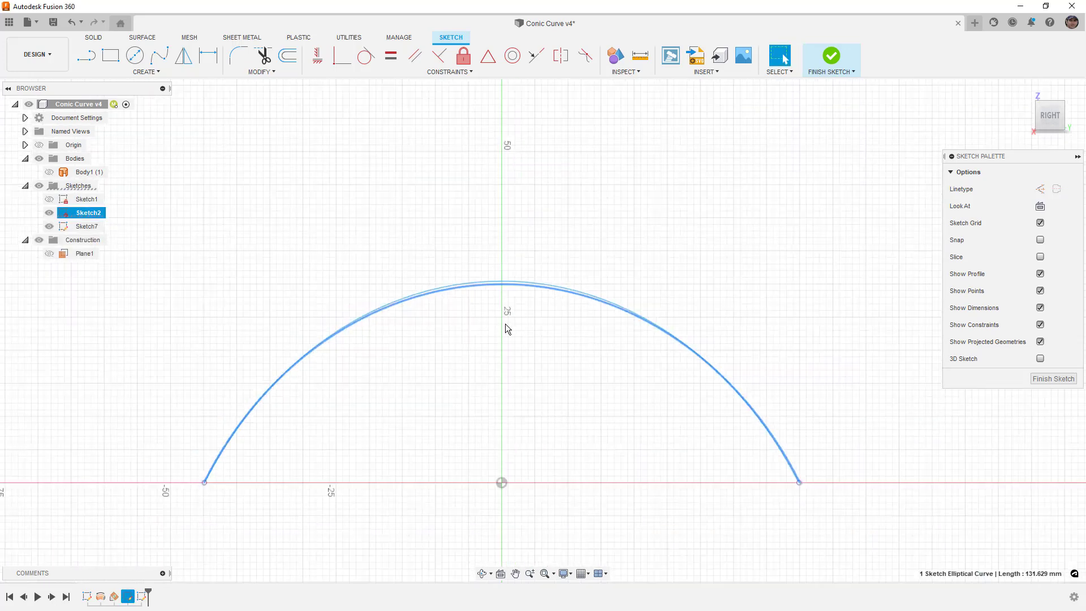
click(503, 293)
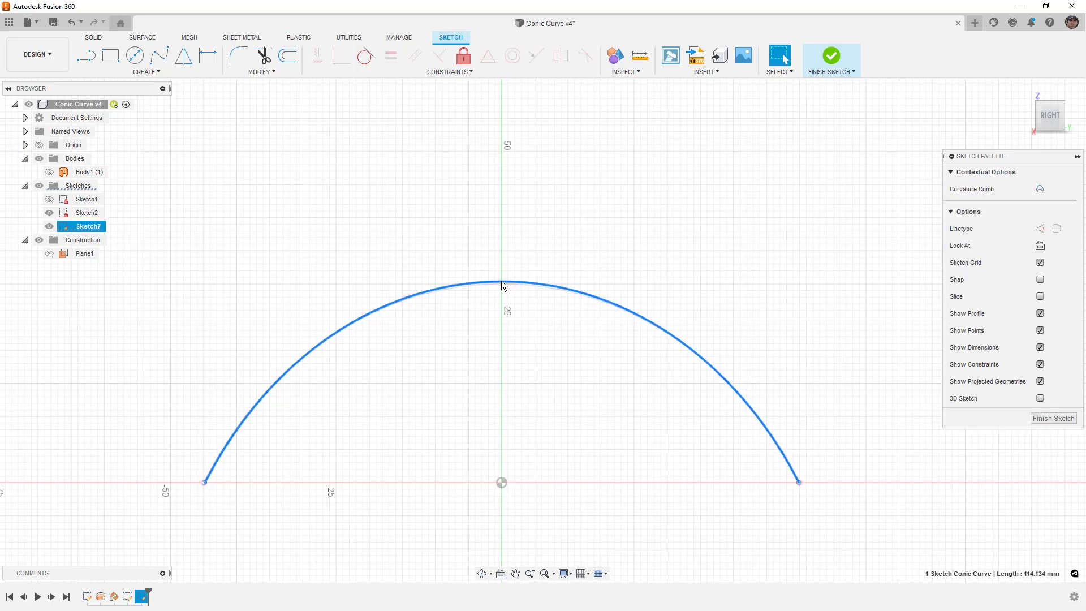
right_click(538, 319)
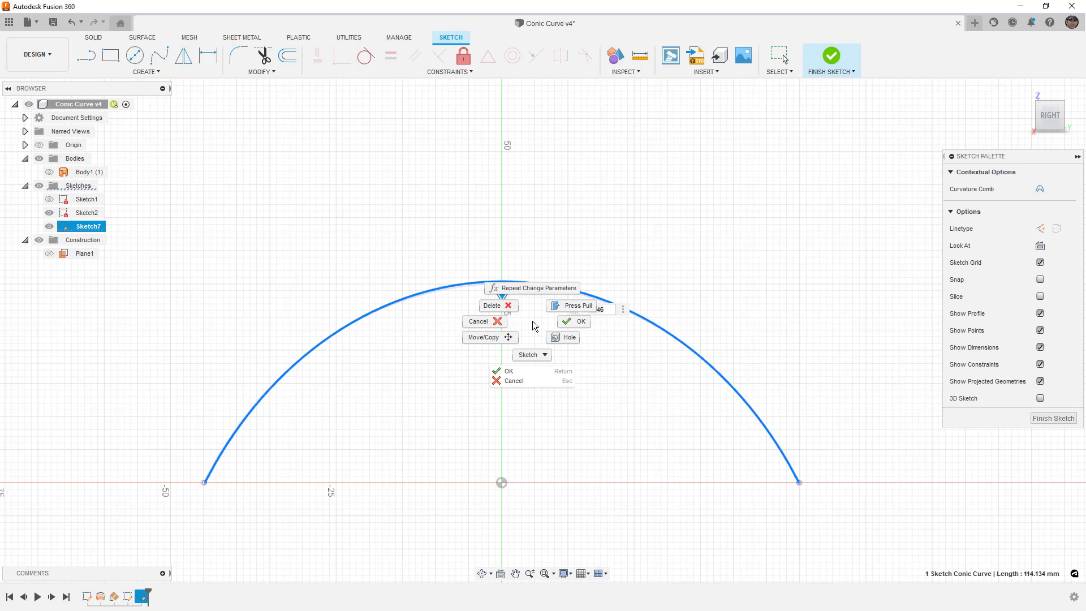
click(571, 320)
scroll(540, 320, down, 4)
mouse_move(540, 321)
shift+middle_down()
mouse_move(522, 322)
mouse_move(598, 340)
shift+middle_up()
key(F5)
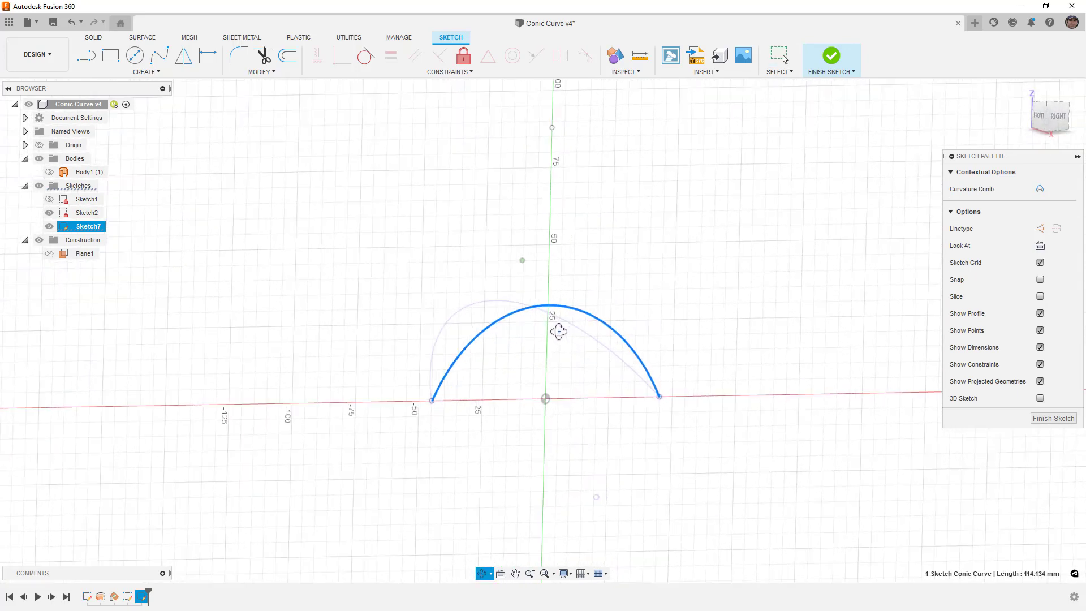
click(1056, 118)
click(1065, 420)
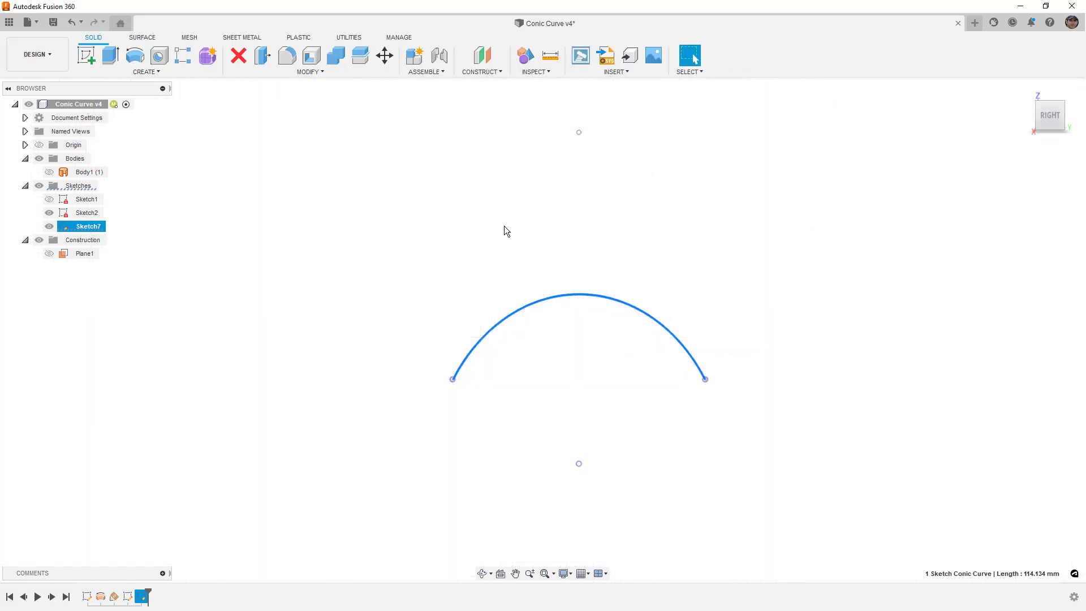
- Hide Sketch7 and start a new sketch on the side plane
click(49, 227)
click(83, 60)
click(597, 346)
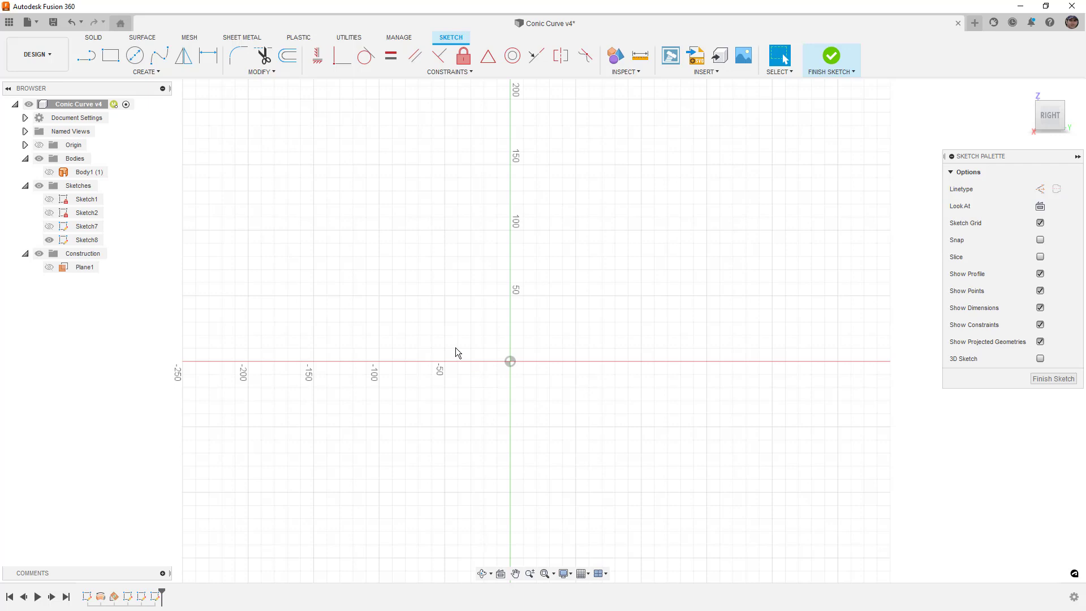
- Draw a fit-point spline sweeping left to right, then hooking sharply downward
click(158, 55)
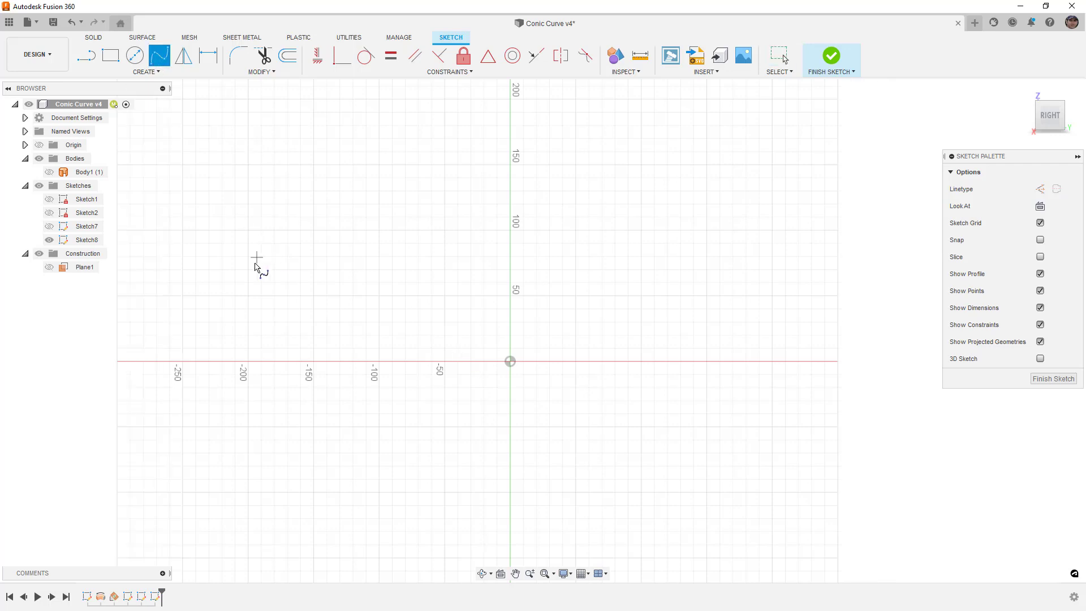
click(197, 312)
click(277, 282)
click(495, 254)
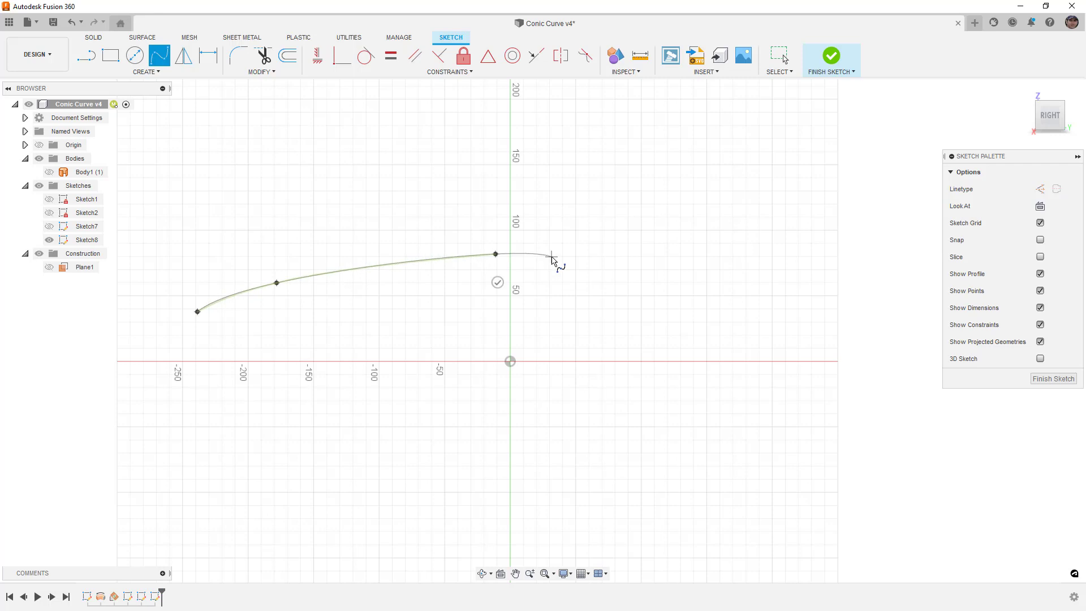
click(552, 257)
click(559, 264)
click(556, 274)
click(537, 312)
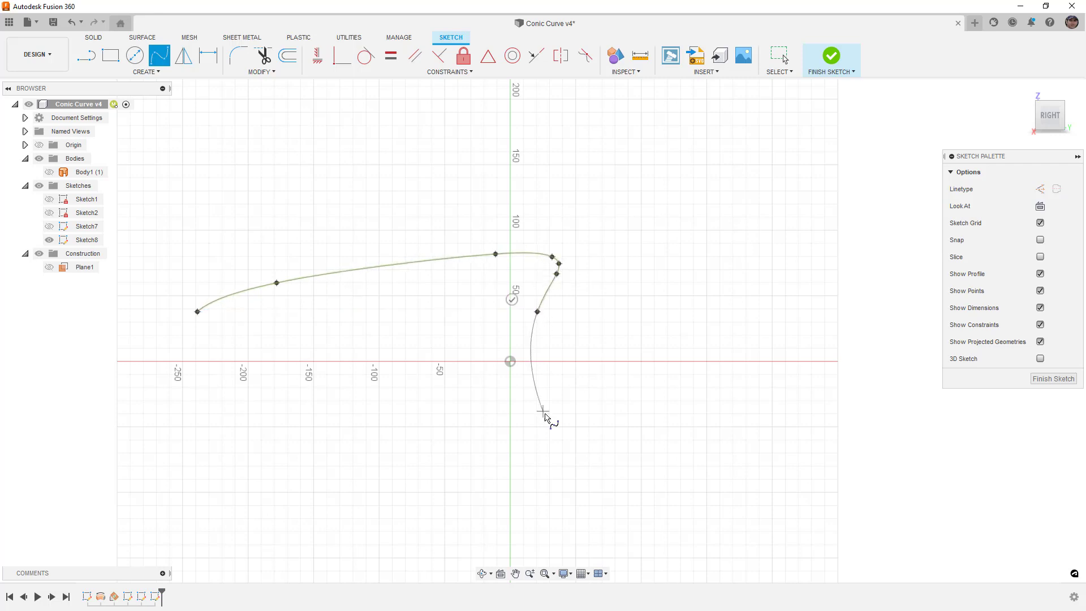
click(541, 457)
scroll(554, 280, up, 3)
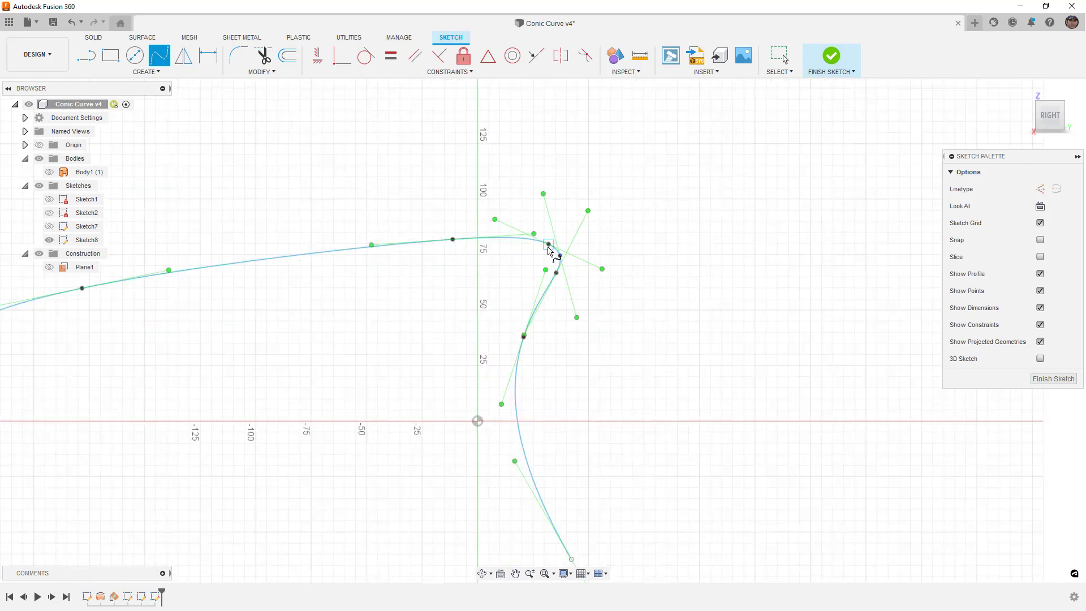
key(Escape)
- Turn on the spline's curvature comb and accept the display settings
click(519, 408)
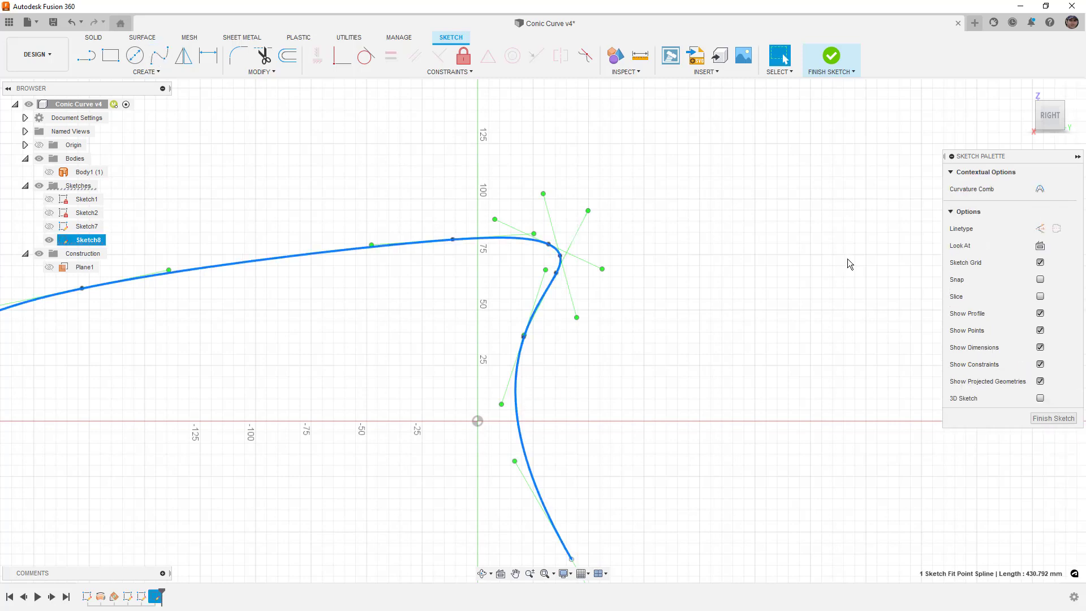
click(1040, 189)
scroll(657, 327, down, 3)
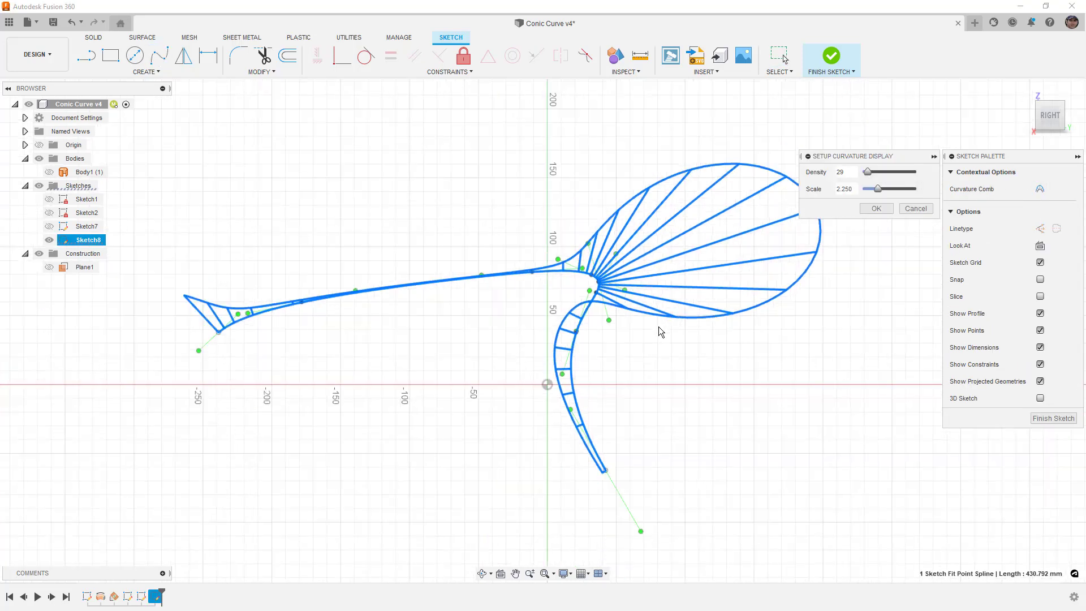
middle_drag(659, 325, 621, 340)
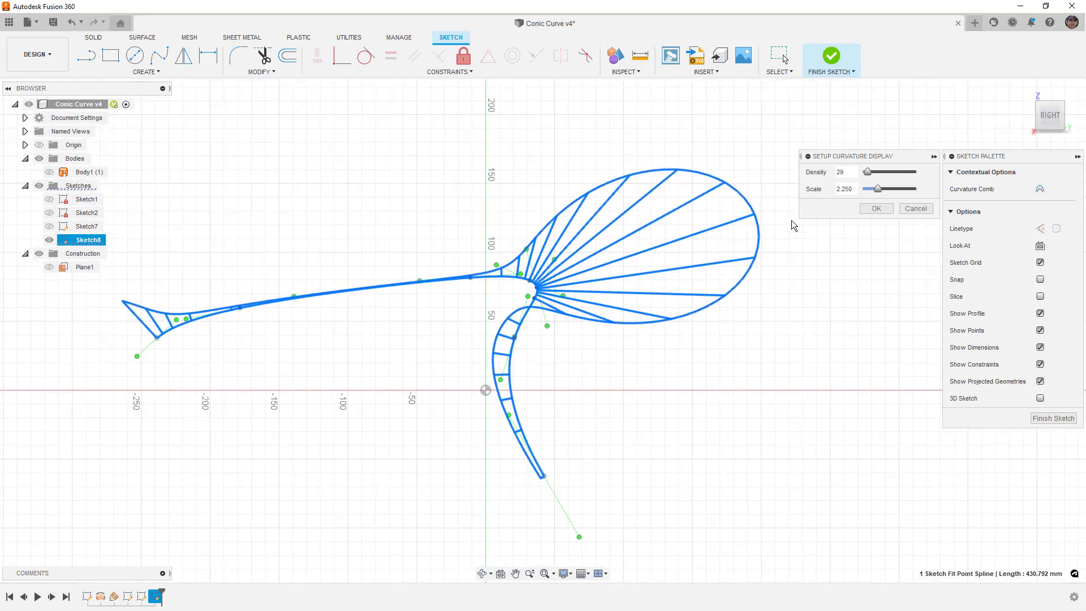
click(876, 208)
scroll(538, 293, up, 3)
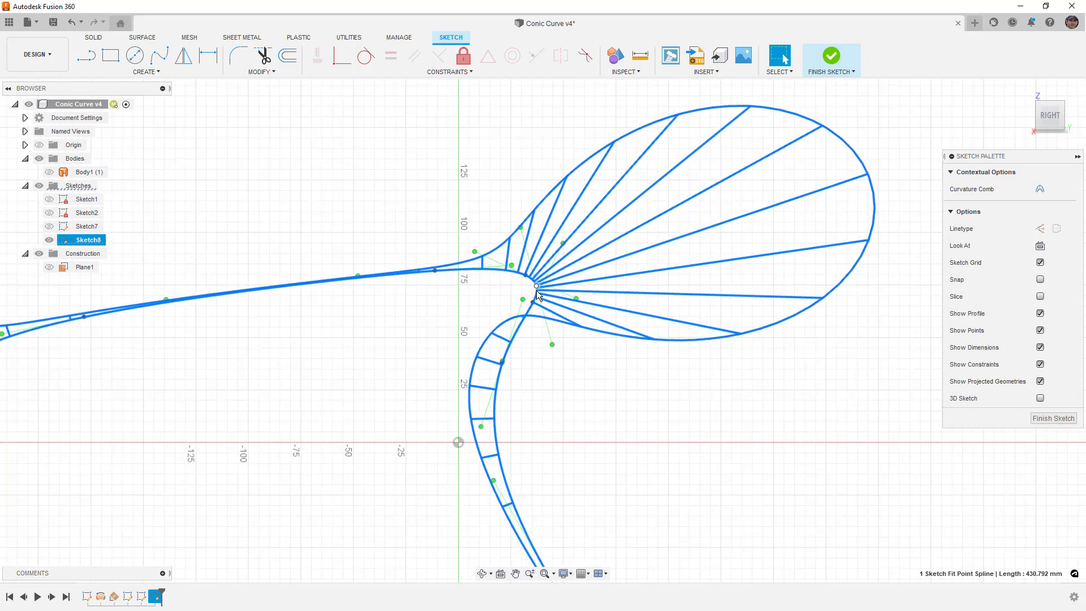
key(Escape)
scroll(540, 287, up, 2)
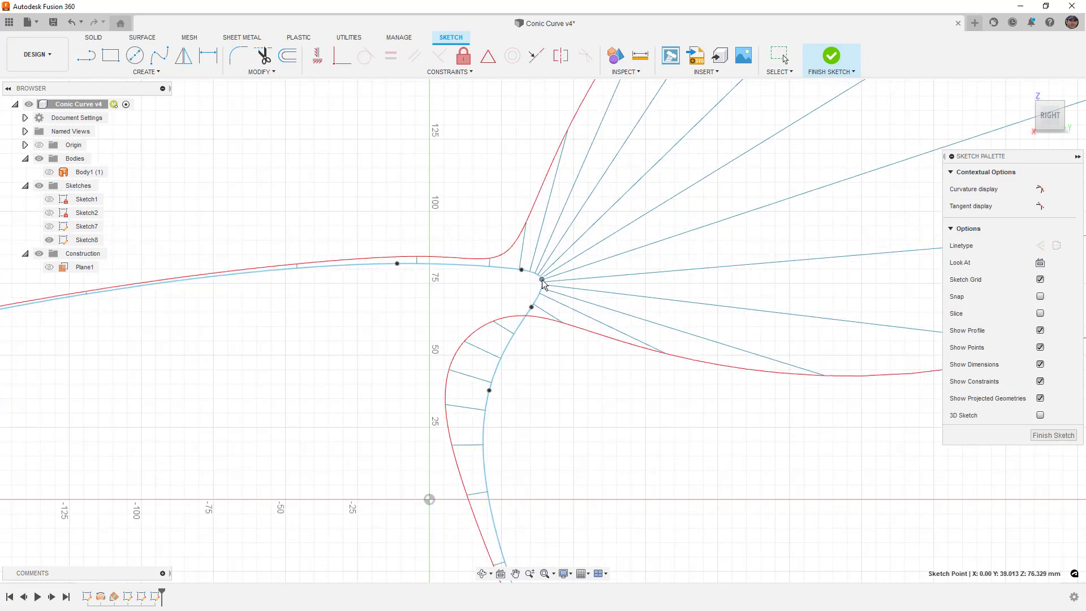
- Tilt the spline's tangent handle at the sharp bend to reshape it
click(548, 279)
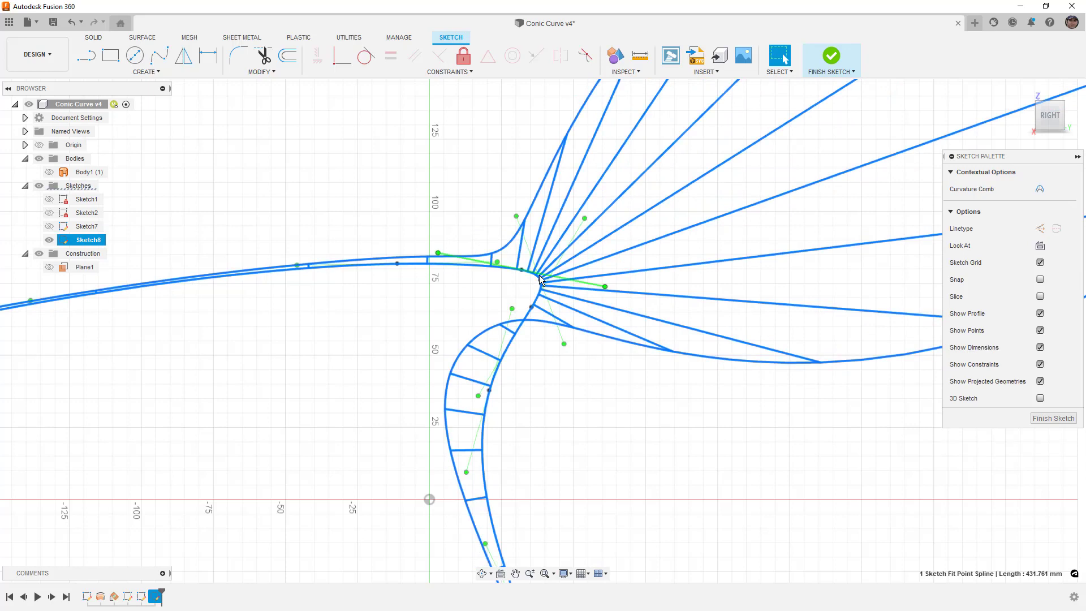
drag(563, 343, 551, 338)
scroll(551, 337, down, 3)
scroll(550, 334, up, 5)
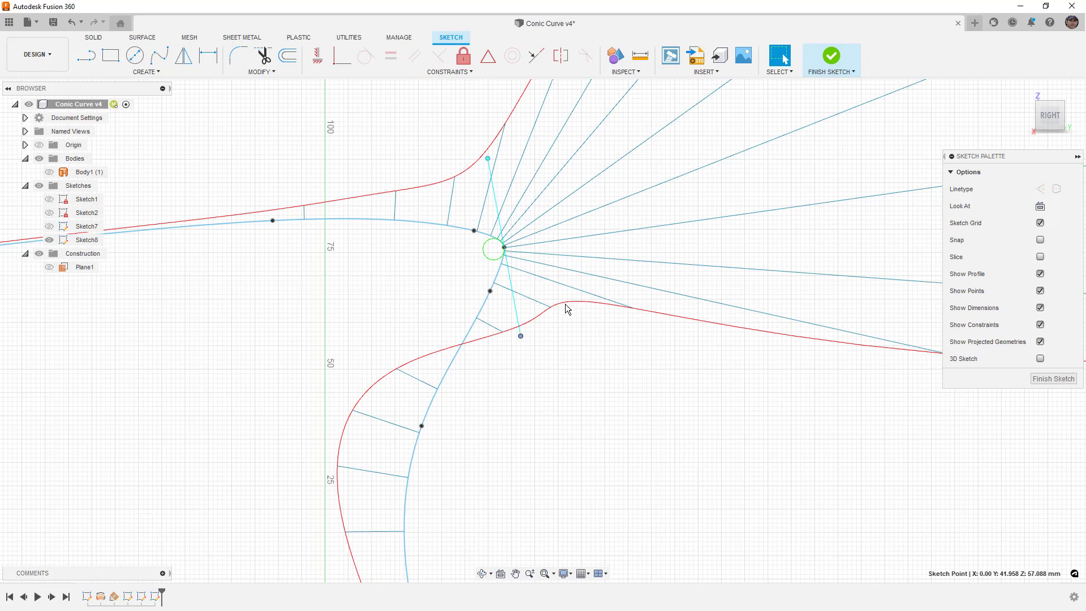
scroll(560, 311, down, 8)
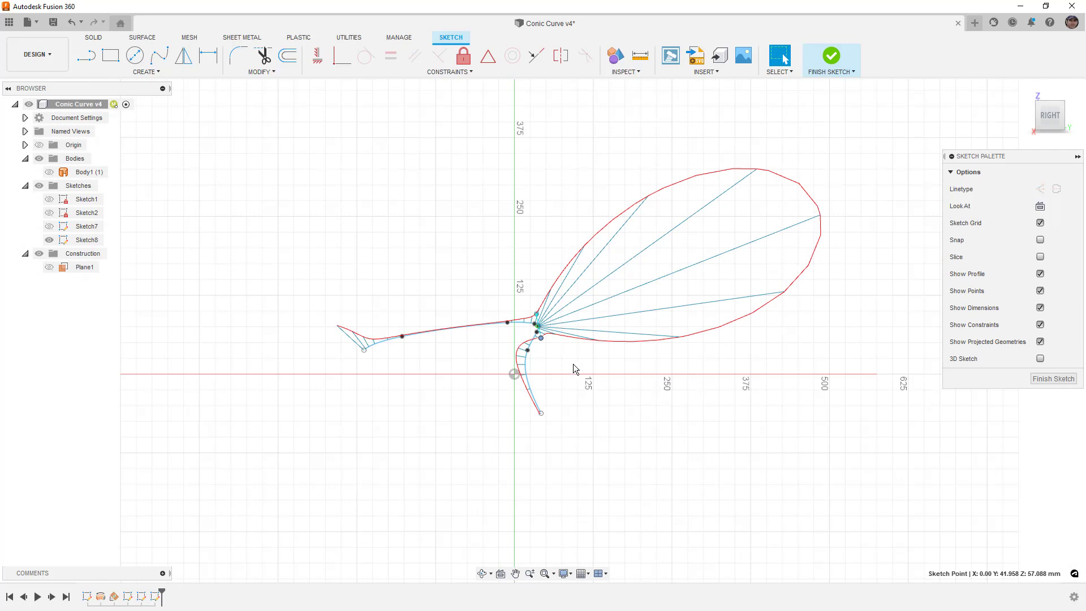
- Draw a small conic corner curve above the spline bend and commit it at rho 0.434
click(573, 366)
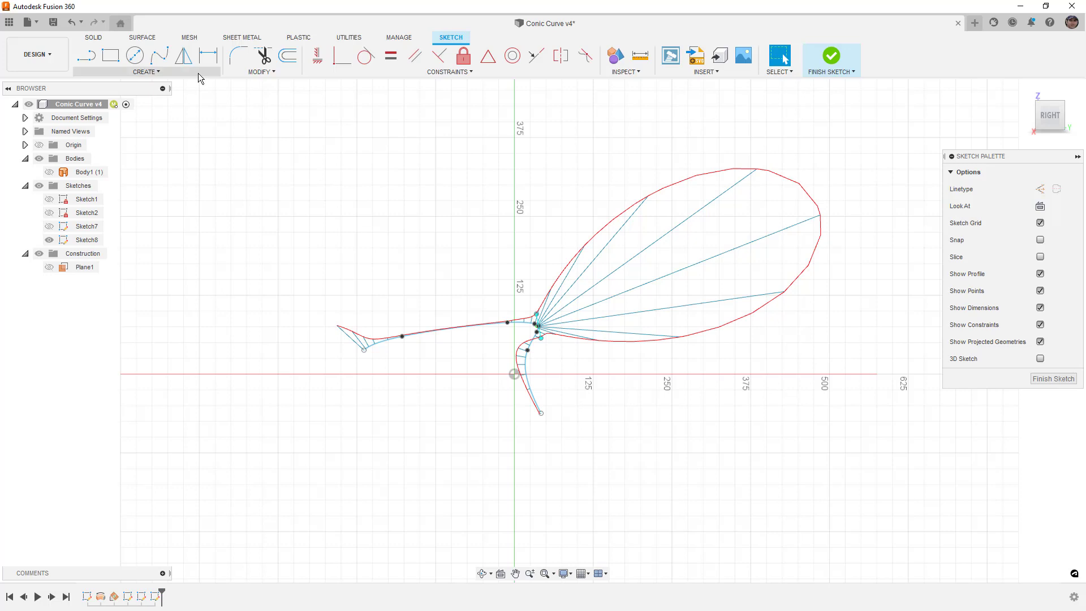
click(148, 72)
click(125, 180)
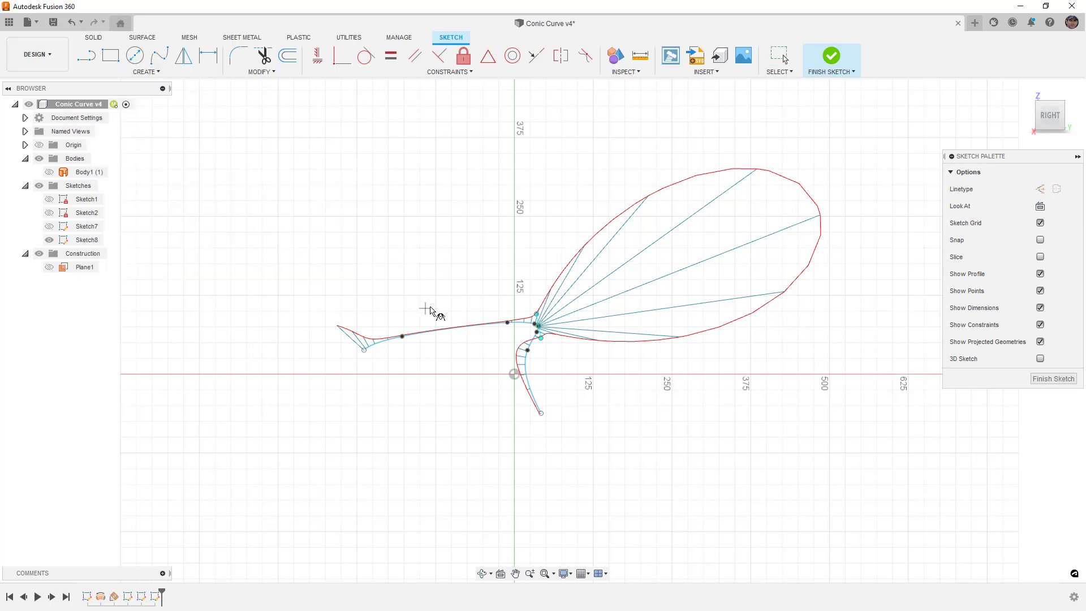
scroll(482, 267, up, 1)
scroll(482, 266, up, 2)
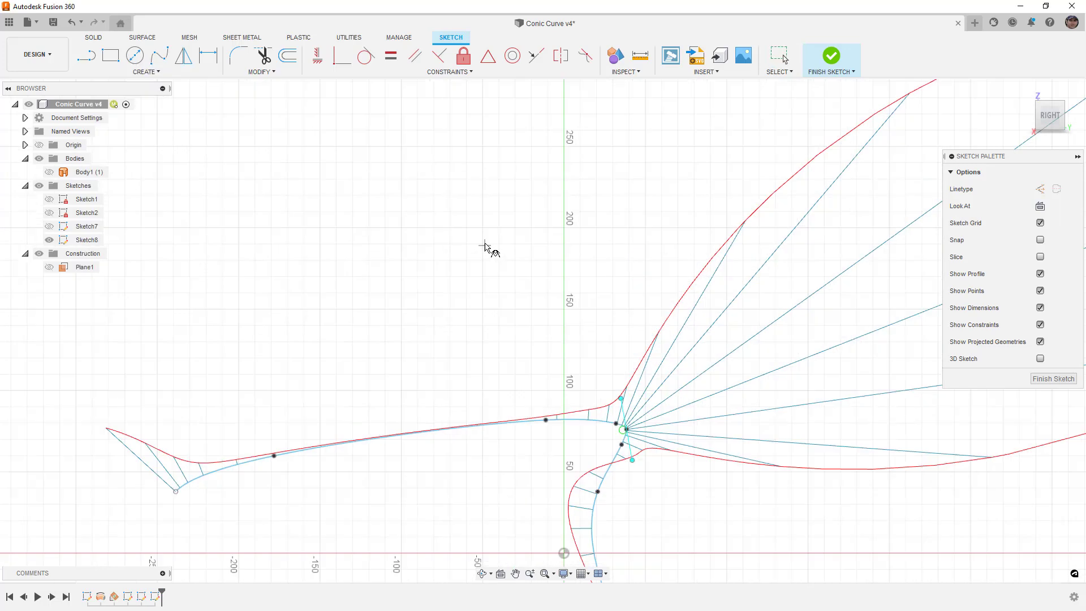
click(474, 188)
click(485, 229)
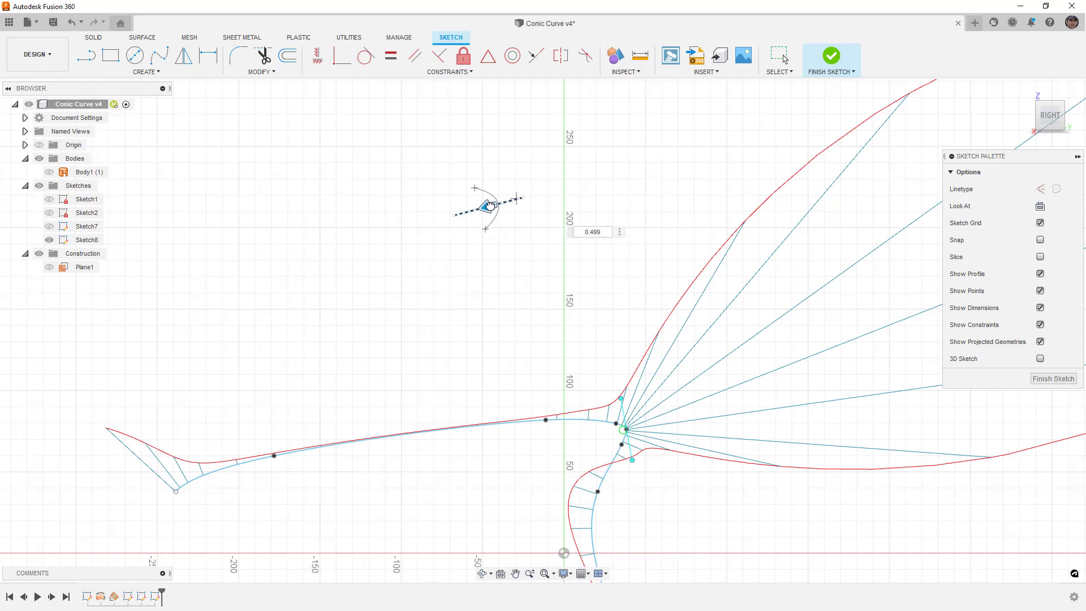
right_click(501, 245)
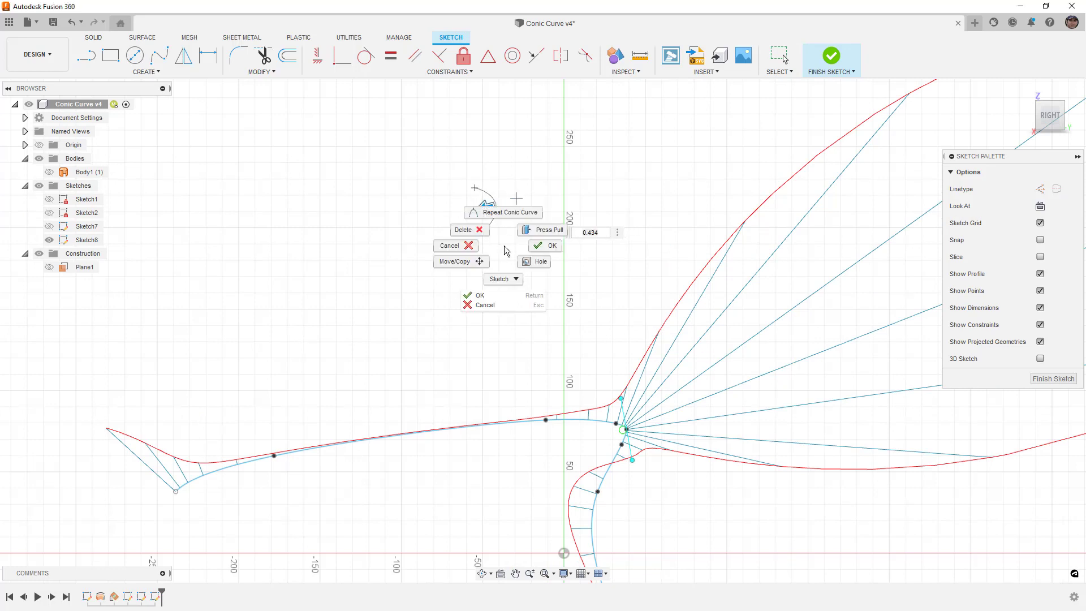
click(533, 249)
- Draw a two-point fit point spline leading left from the small conic's endpoint
click(158, 55)
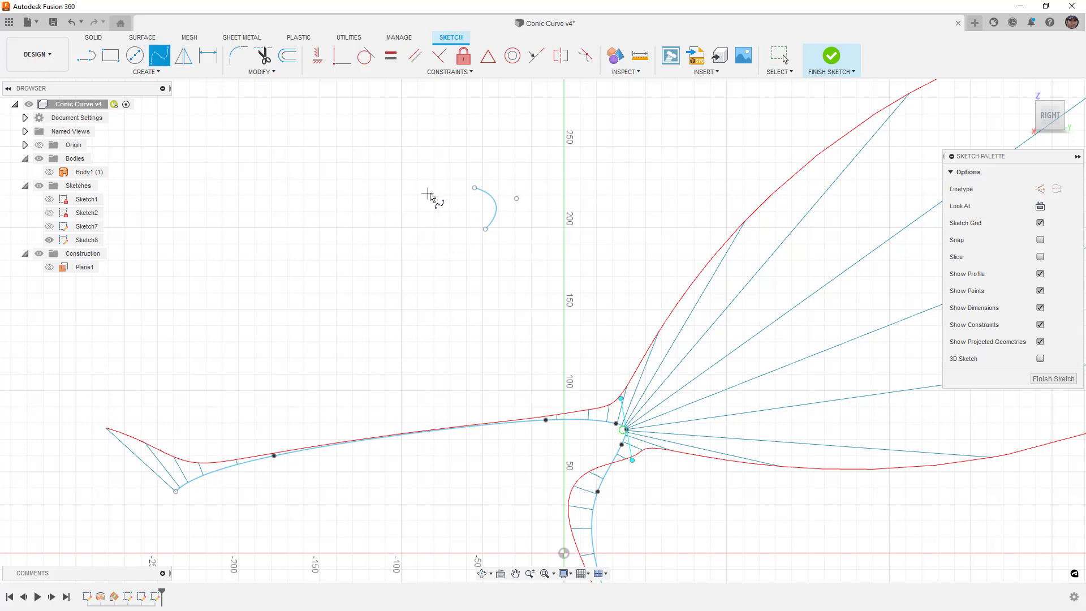
click(475, 187)
click(189, 204)
key(Return)
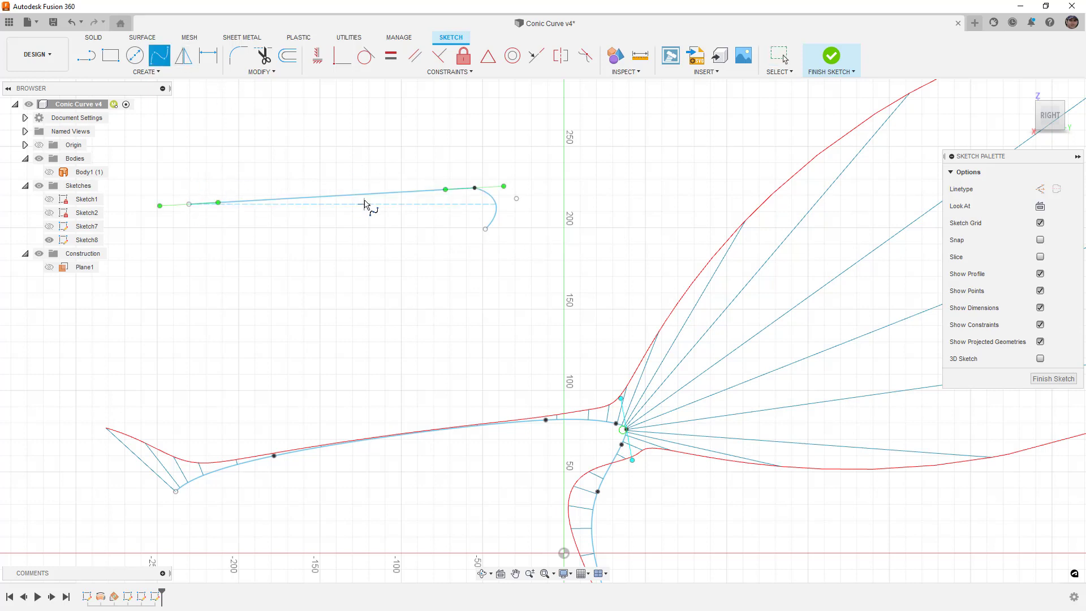
key(Escape)
- Bend the new spline into an arch and tilt its end tangent slightly downward
click(404, 191)
drag(442, 191, 440, 183)
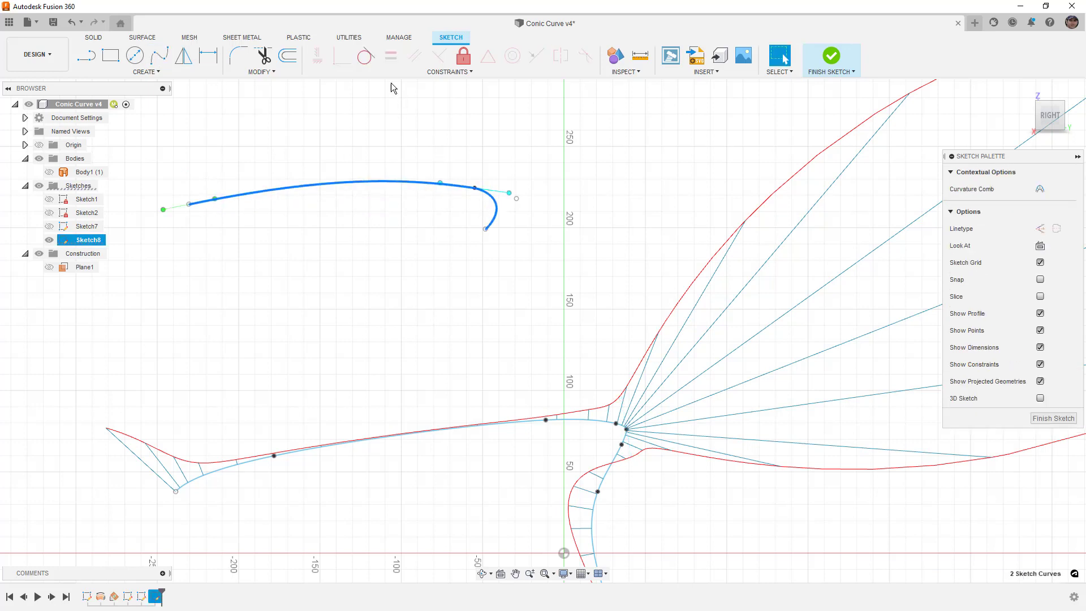
click(367, 58)
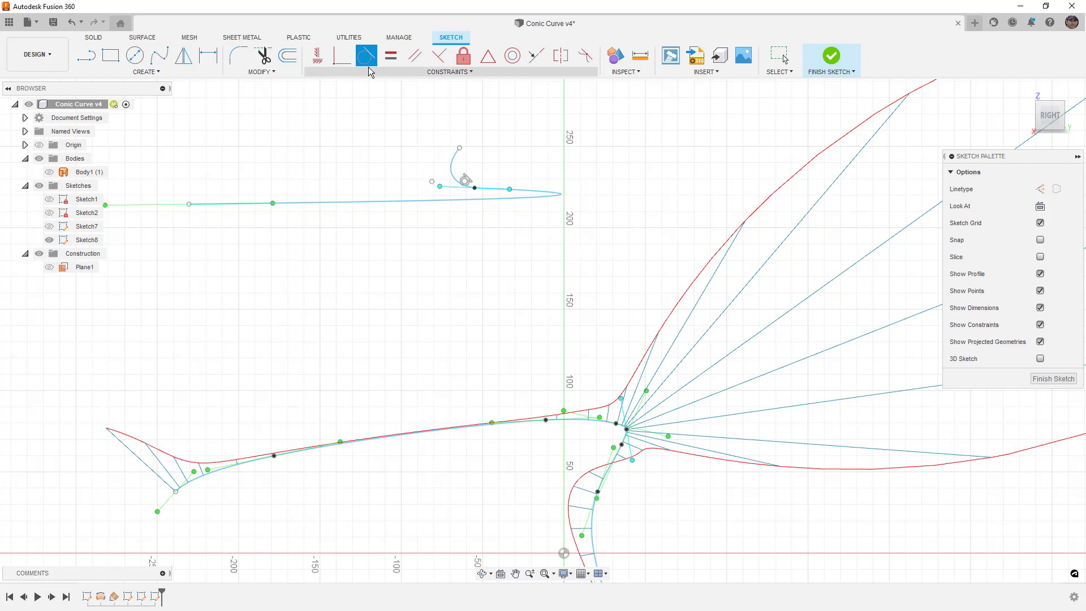
key(Escape)
scroll(494, 192, up, 3)
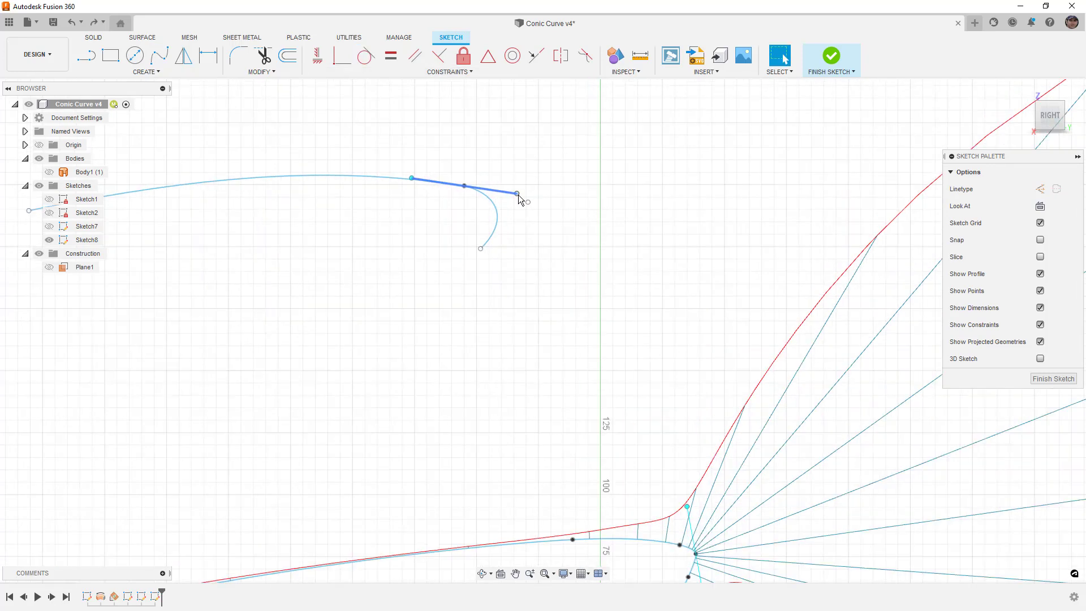
drag(518, 195, 518, 200)
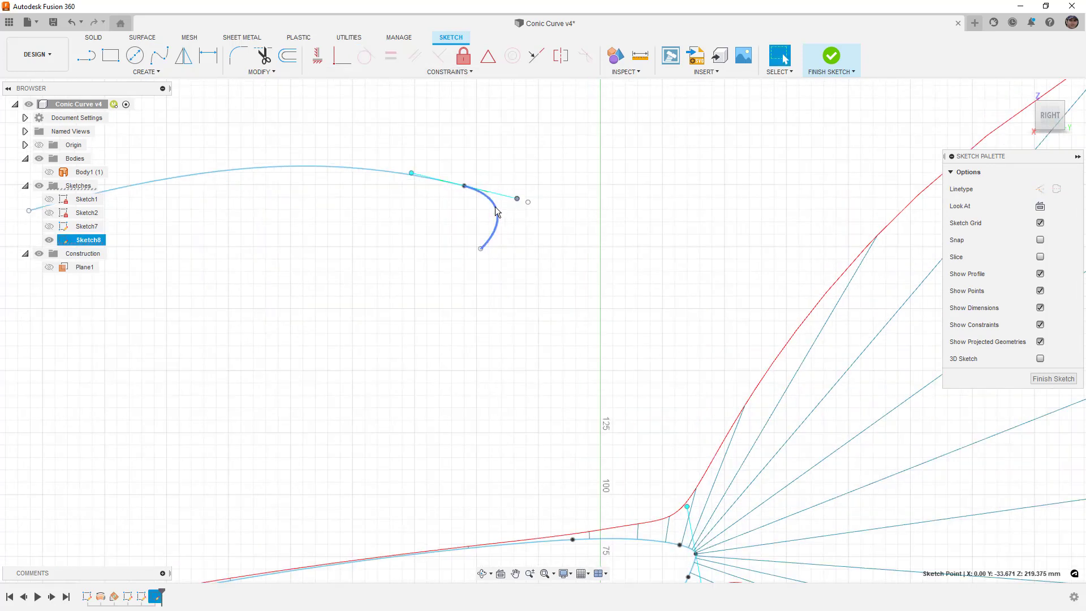
- Make the spline tangent to the conic and pull its free end far left
click(463, 55)
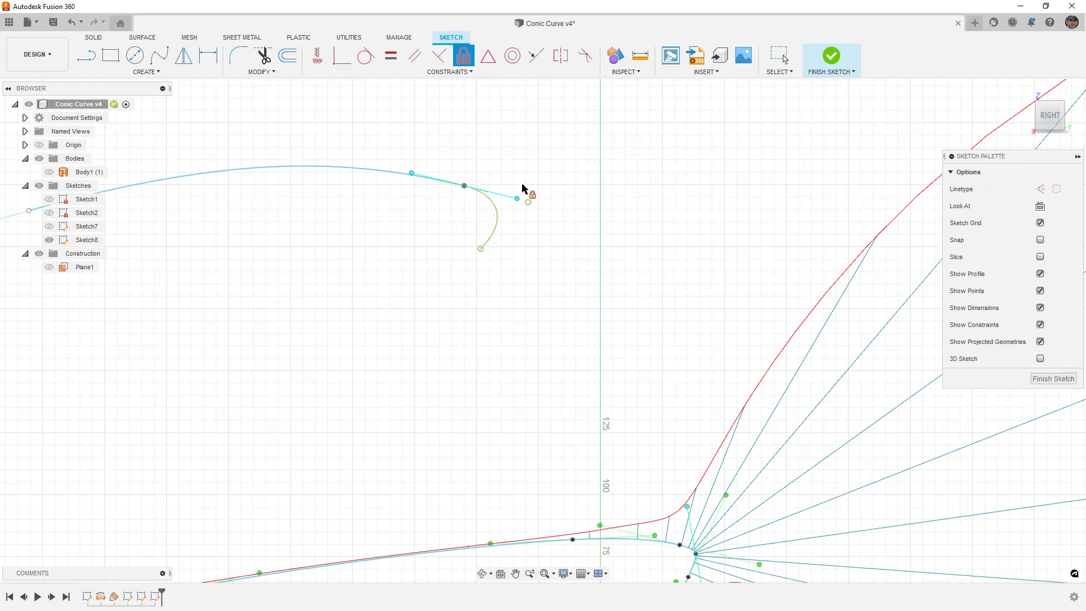
click(365, 55)
click(399, 174)
click(488, 206)
scroll(492, 203, down, 4)
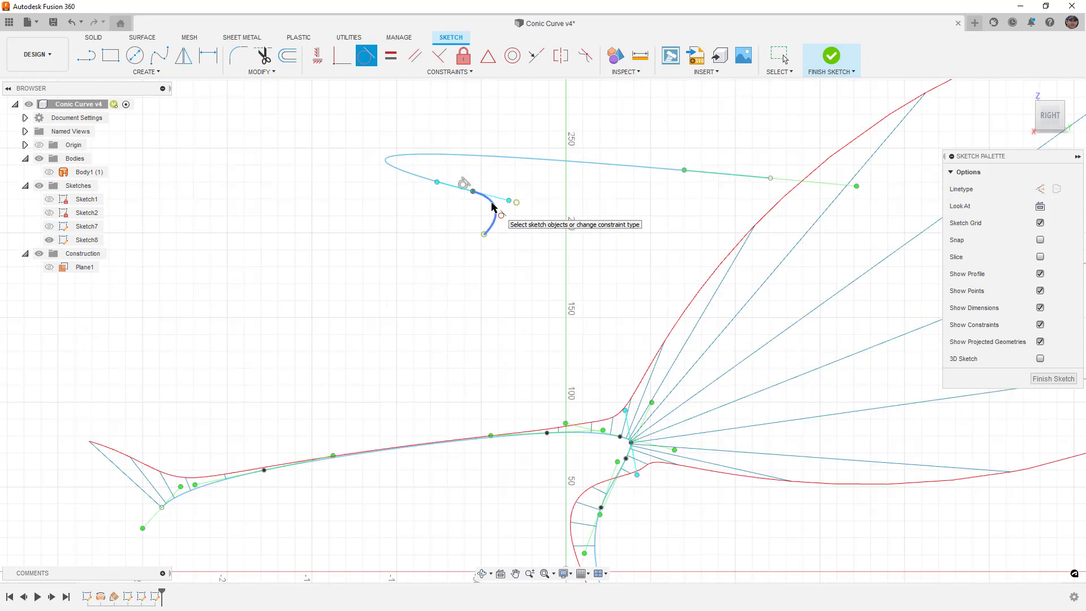
key(Escape)
mouse_move(663, 188)
mouse_down()
mouse_move(323, 151)
mouse_move(162, 271)
mouse_move(172, 200)
mouse_move(150, 268)
mouse_up()
- Show a curvature comb on the arched spline and pull its lower end further down
click(403, 184)
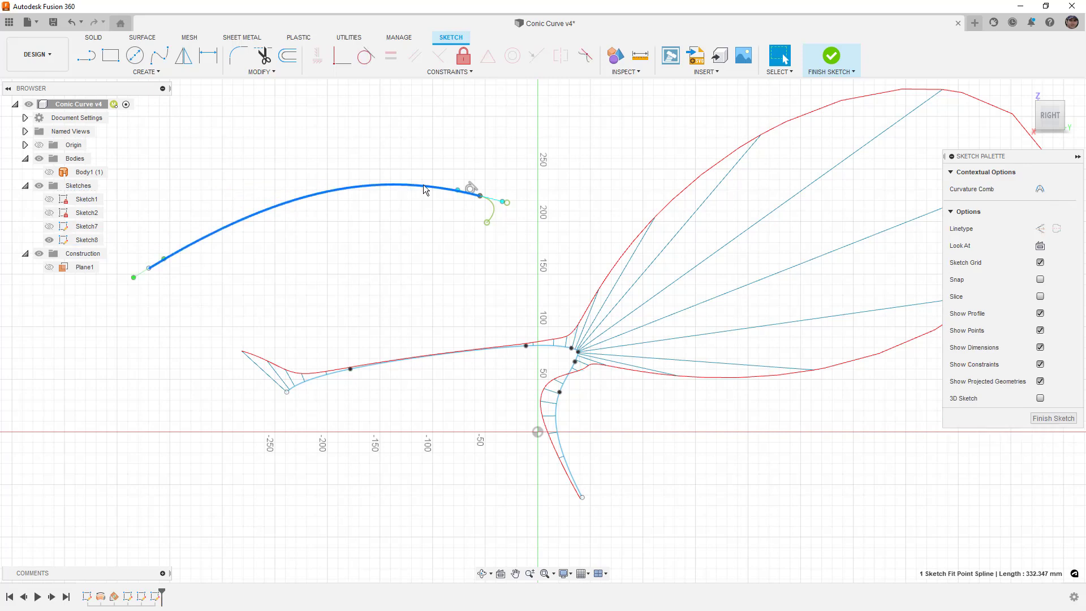
click(1039, 188)
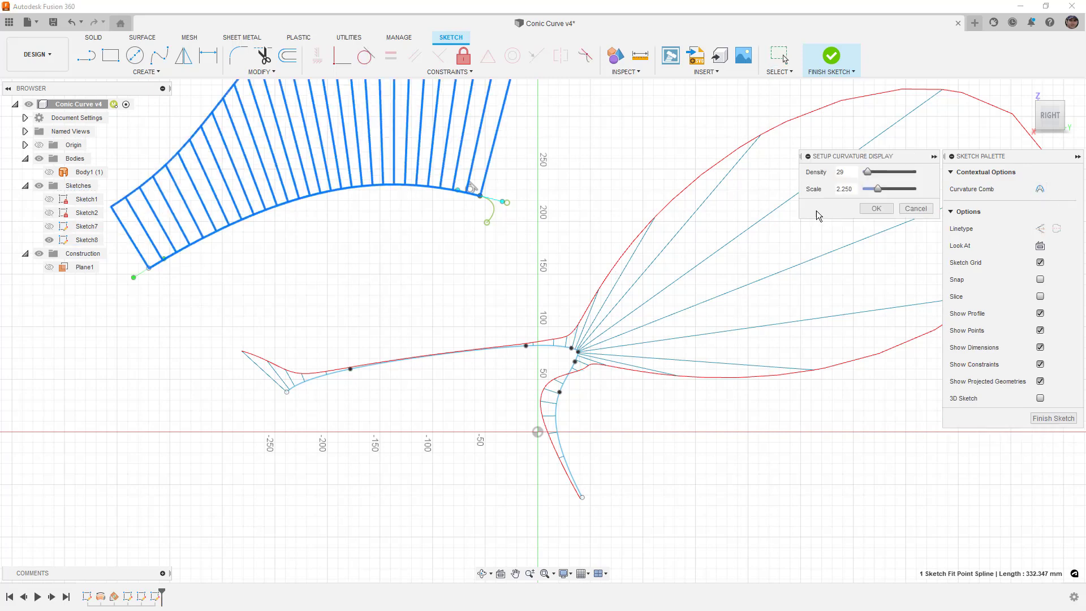
click(873, 208)
scroll(577, 299, down, 5)
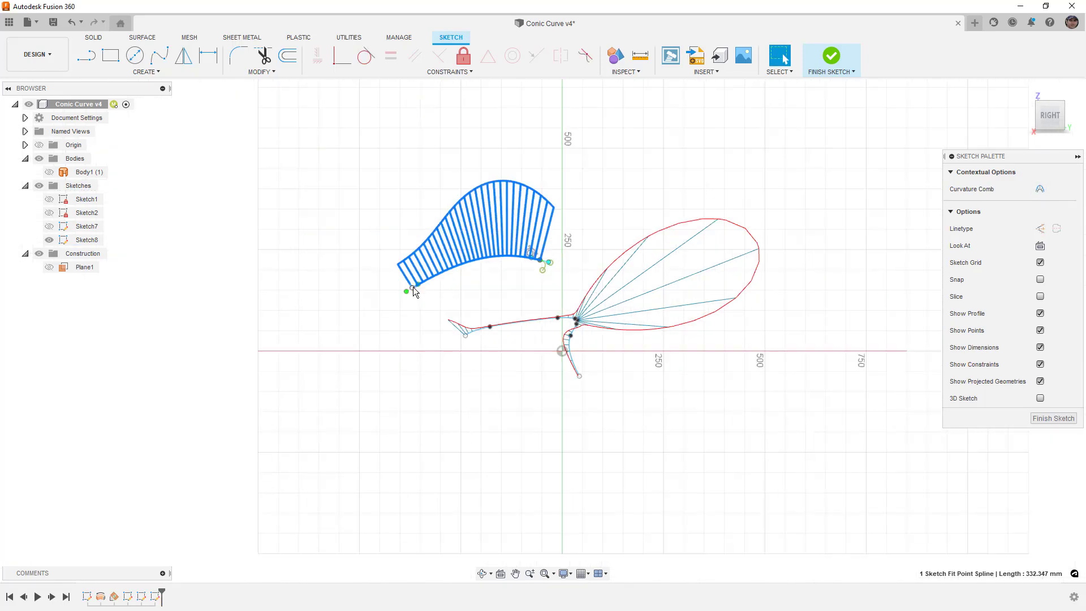
mouse_move(413, 289)
mouse_down()
mouse_move(356, 253)
mouse_move(394, 338)
mouse_move(368, 314)
mouse_move(362, 277)
mouse_move(390, 296)
mouse_up()
scroll(549, 269, up, 5)
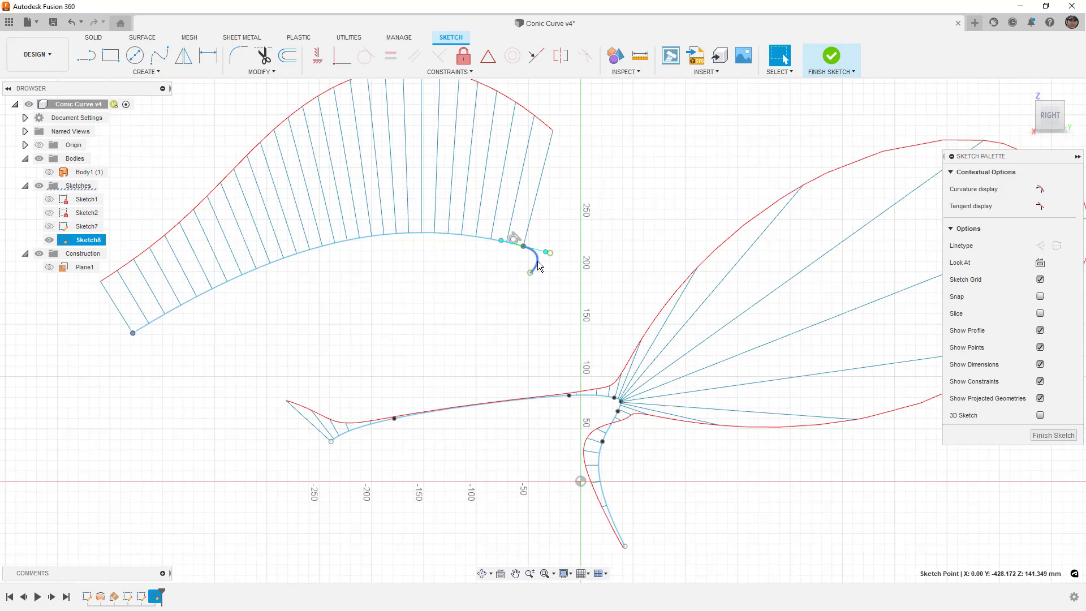
- Show the small conic's curvature comb at scale 8.000 and density 16
click(544, 265)
click(1040, 190)
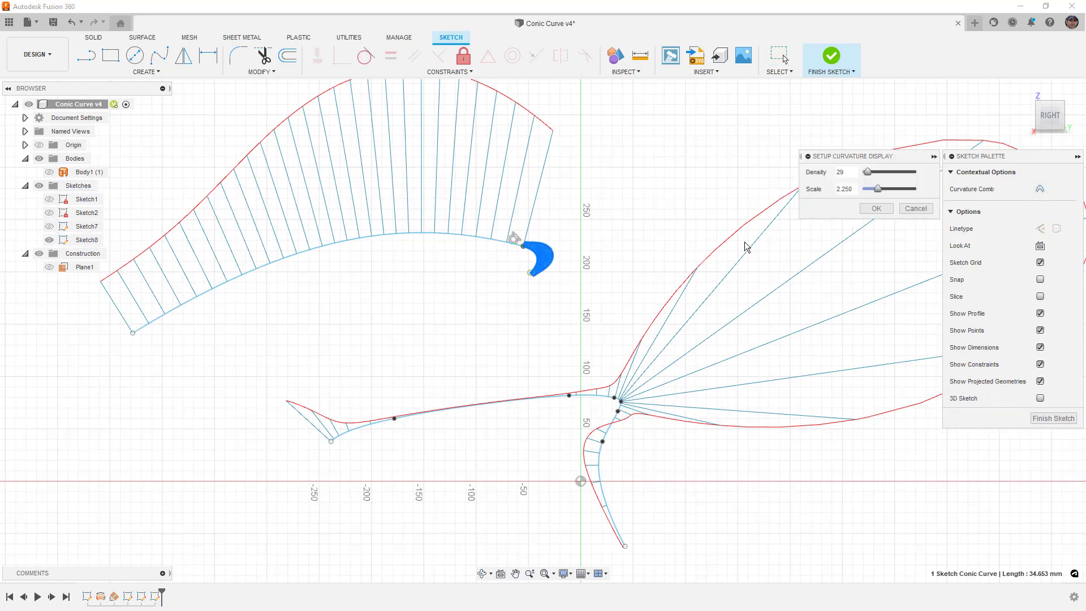
drag(881, 191, 938, 192)
drag(867, 173, 864, 173)
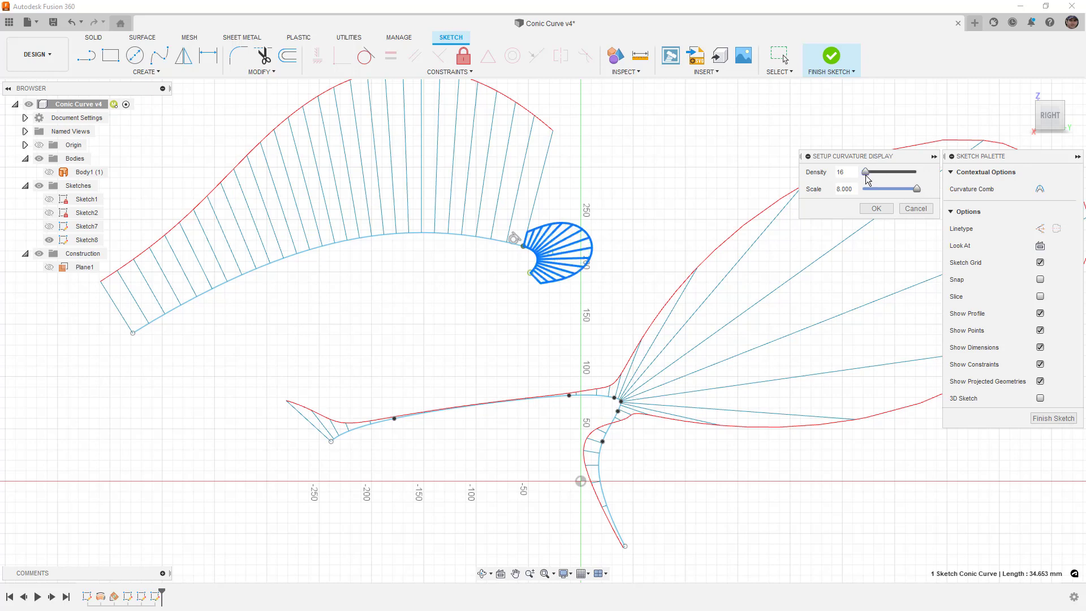
click(877, 209)
scroll(559, 270, up, 2)
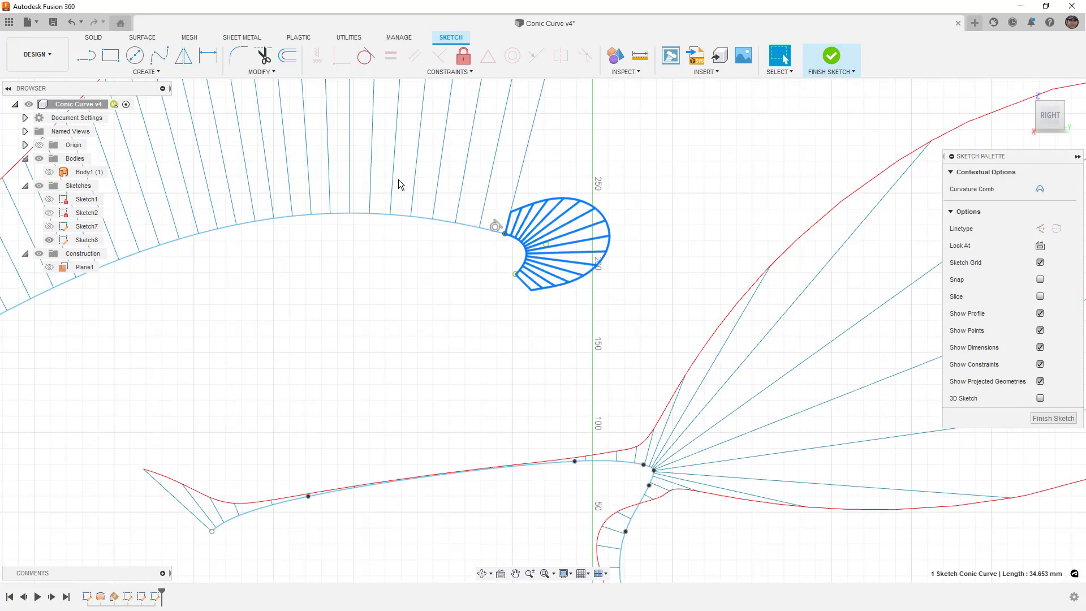
click(186, 74)
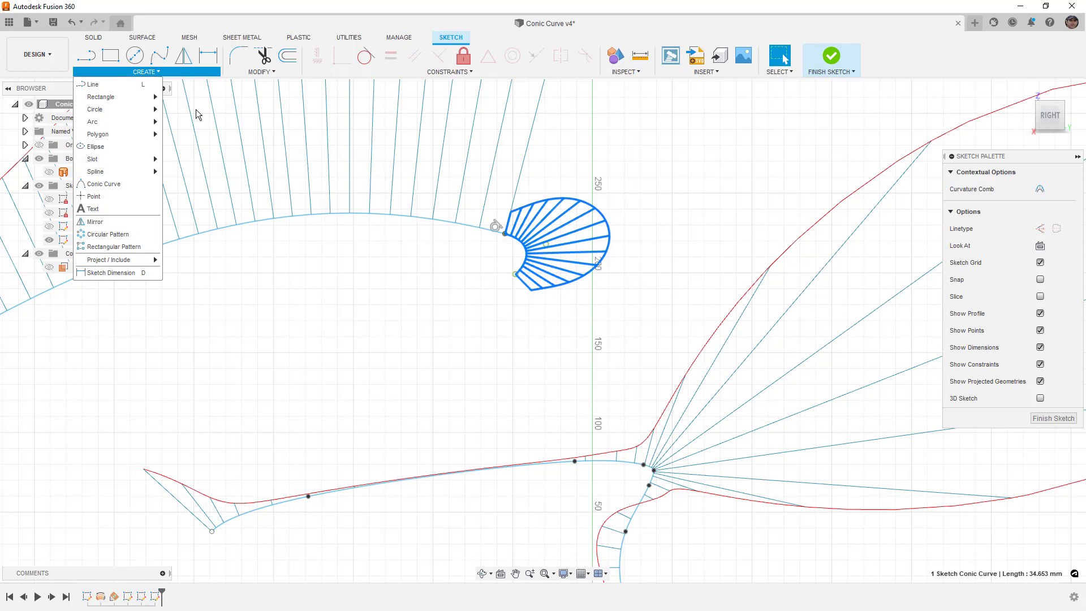
- Draw a sharper 164.603 mm conic corner to the right with its start, end and apex points
click(103, 184)
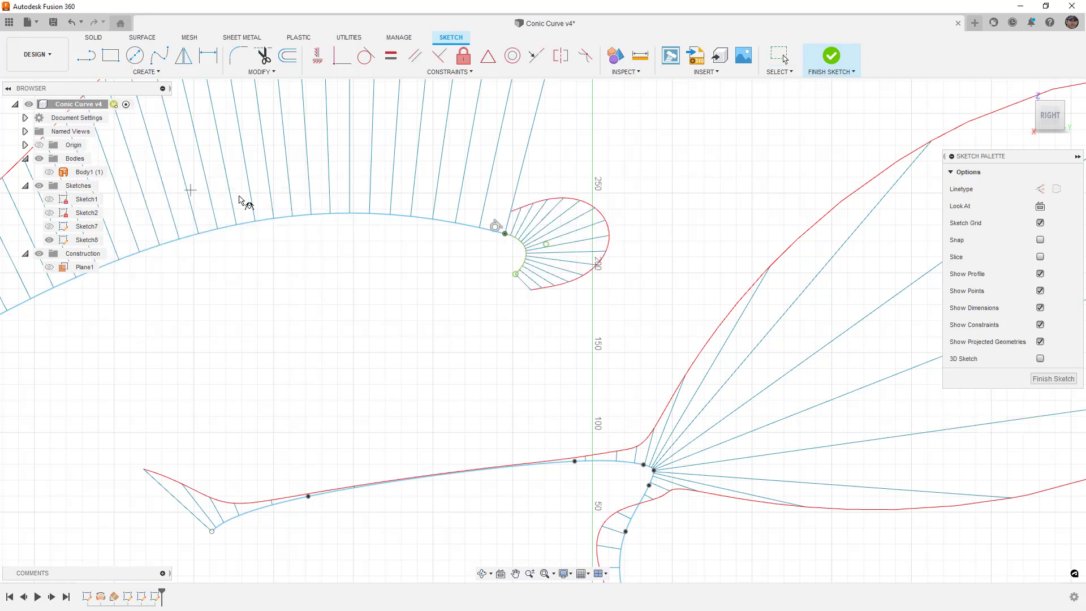
click(652, 162)
click(670, 309)
click(775, 204)
drag(729, 214, 758, 210)
right_click(775, 194)
click(792, 194)
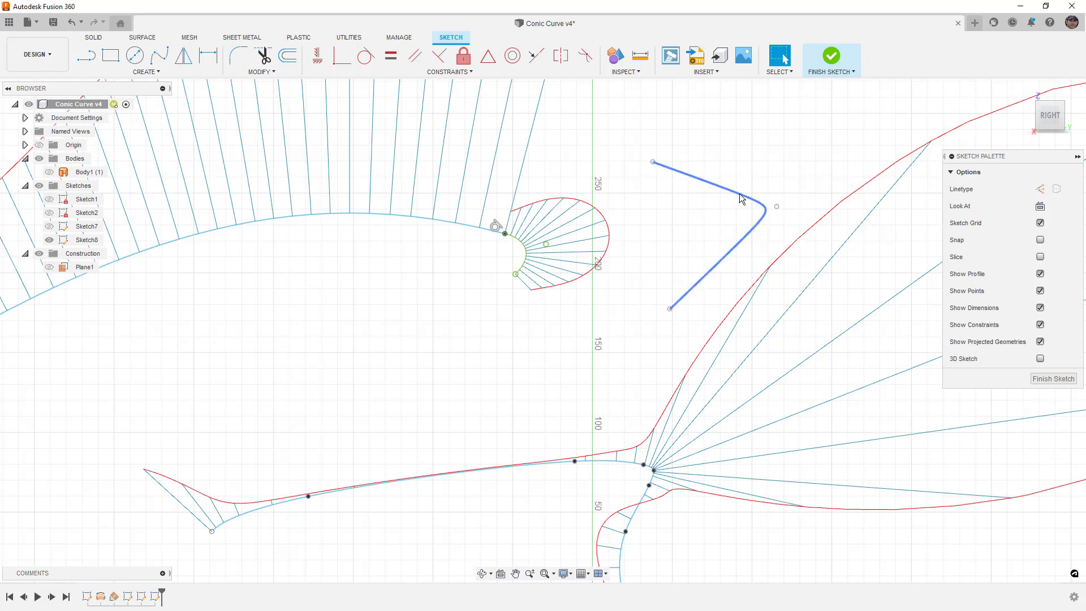
- Display the new conic's curvature comb at density 16, scale 8.000
click(1040, 189)
scroll(728, 249, down, 3)
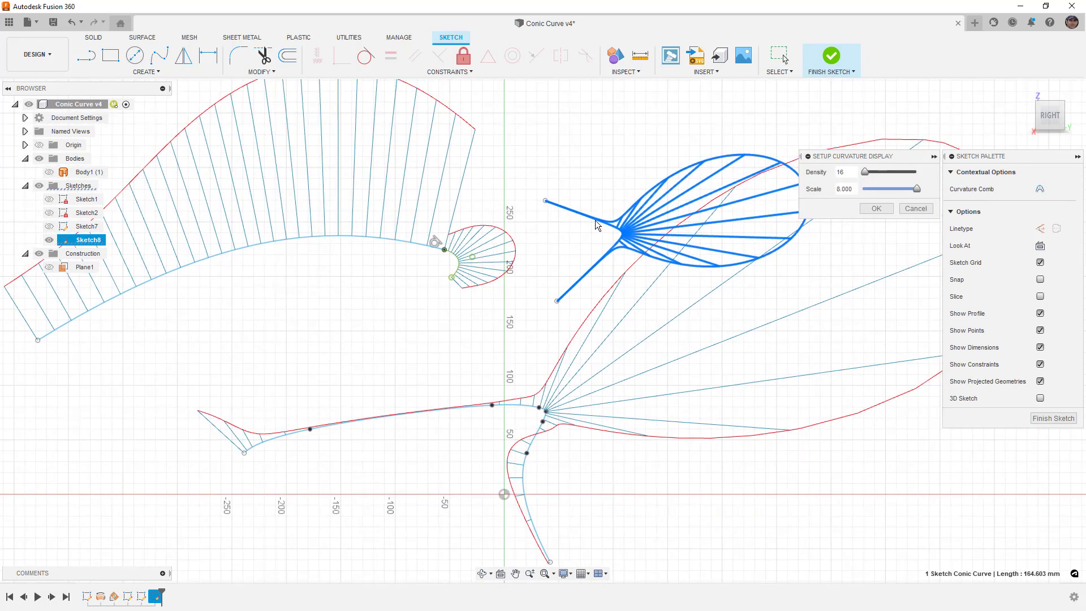
mouse_move(590, 239)
middle_down()
mouse_move(517, 235)
mouse_move(534, 238)
middle_up()
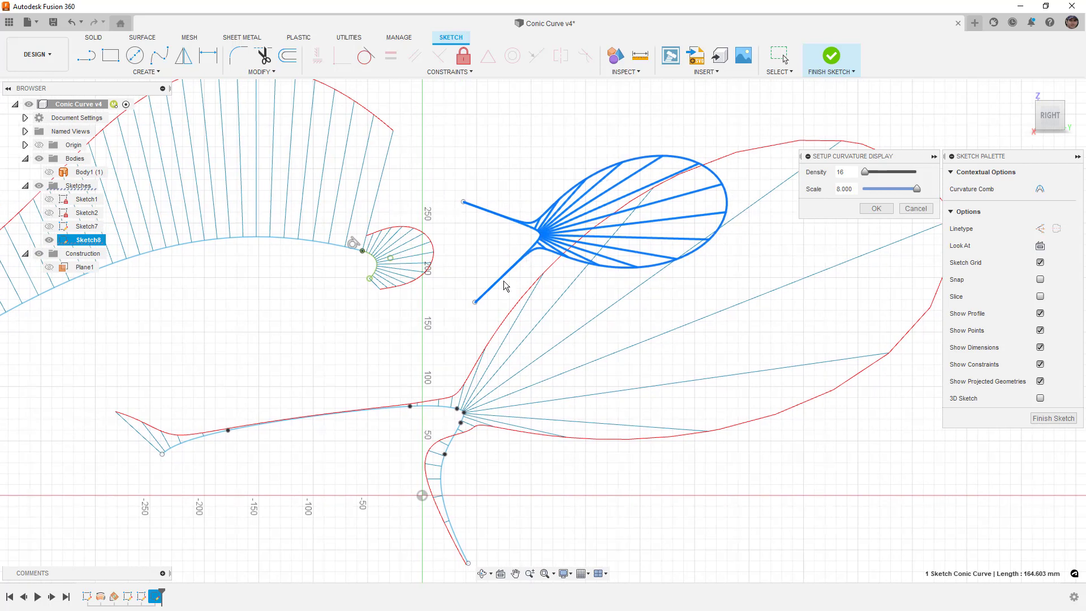
click(882, 209)
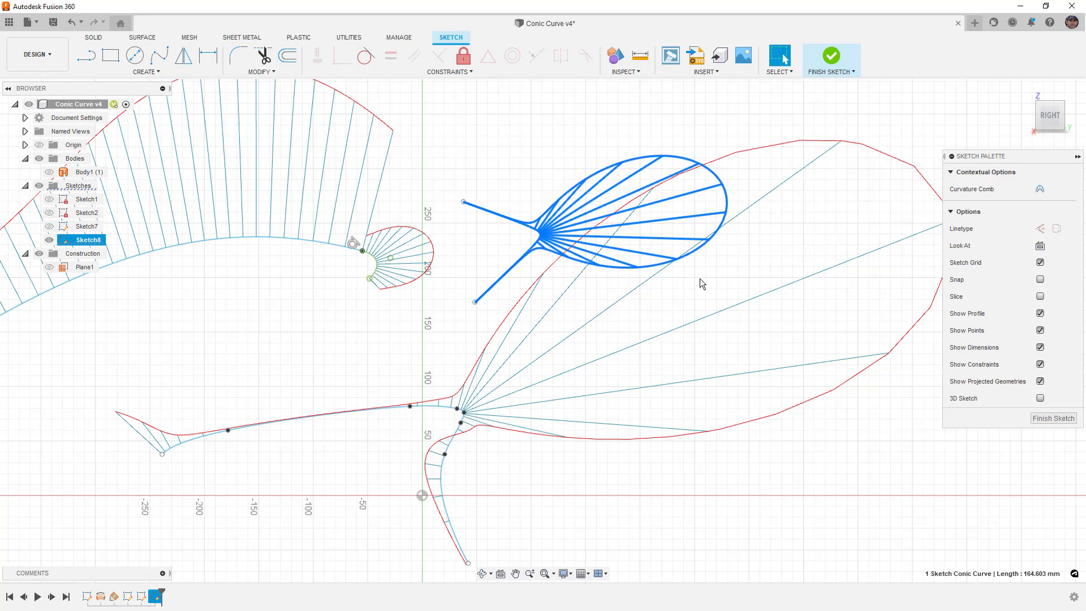
scroll(701, 283, down, 3)
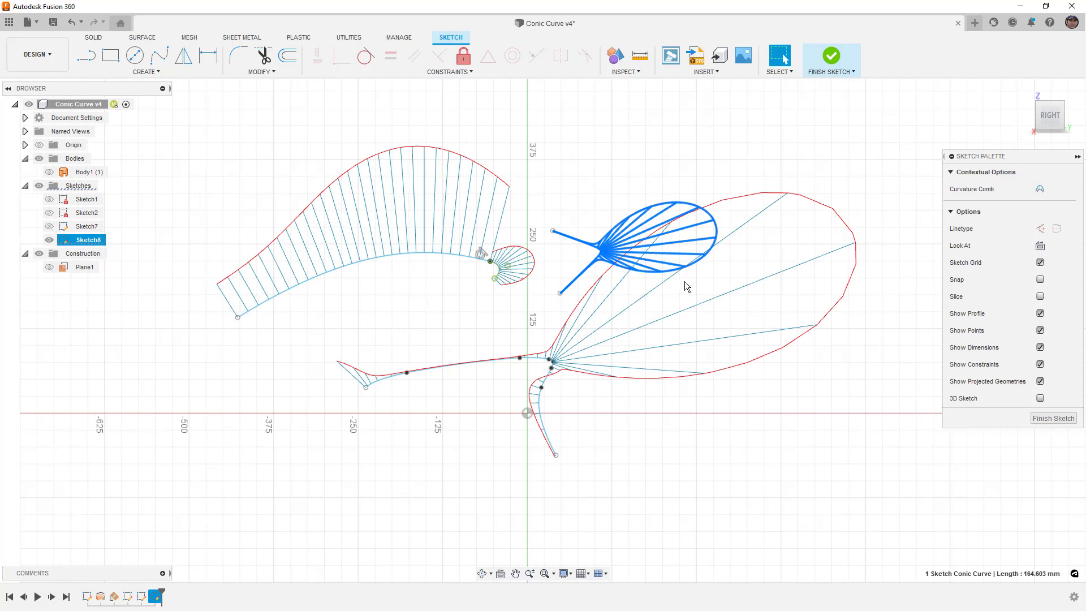
- Draw a two-point fit point spline at lower left and bend it by swinging its start tangent
click(159, 55)
click(221, 380)
click(256, 449)
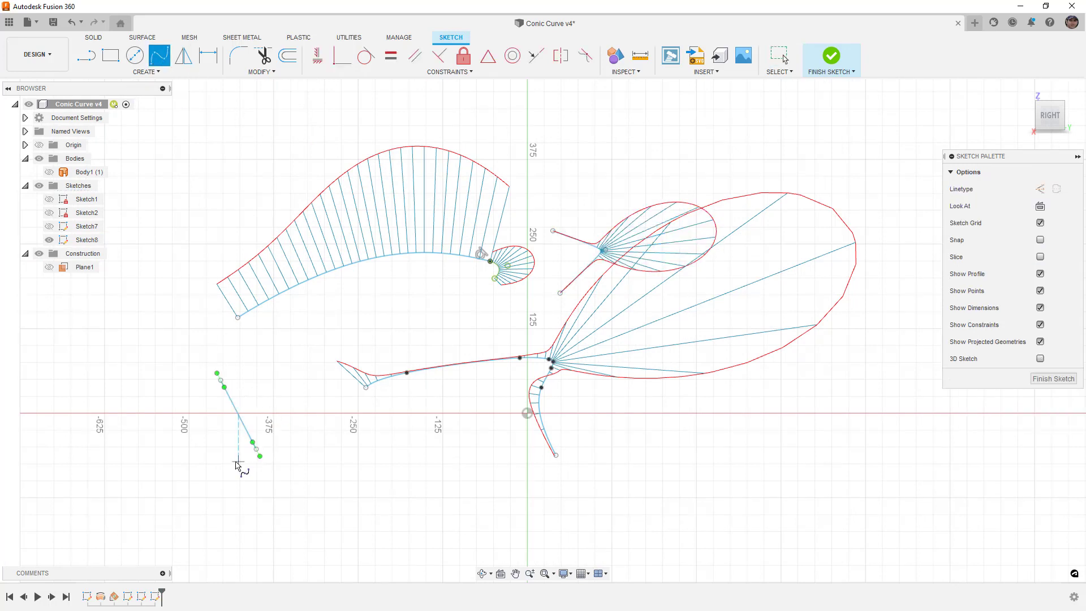
key(Escape)
click(221, 382)
drag(220, 378, 194, 382)
- Display the curvature comb on the 216.699 mm lower-left spline
click(1040, 189)
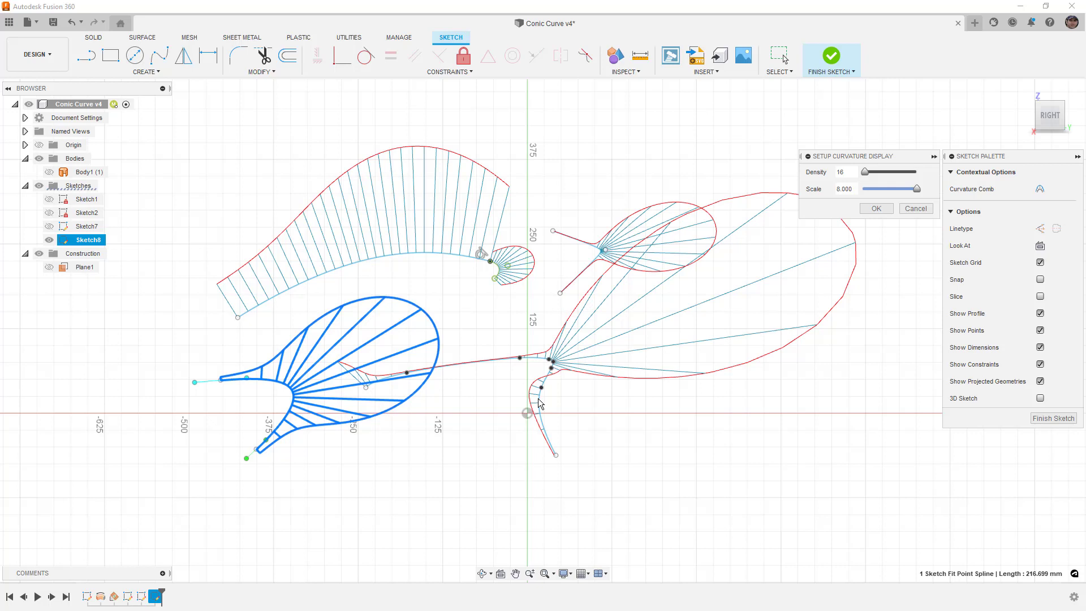
click(877, 209)
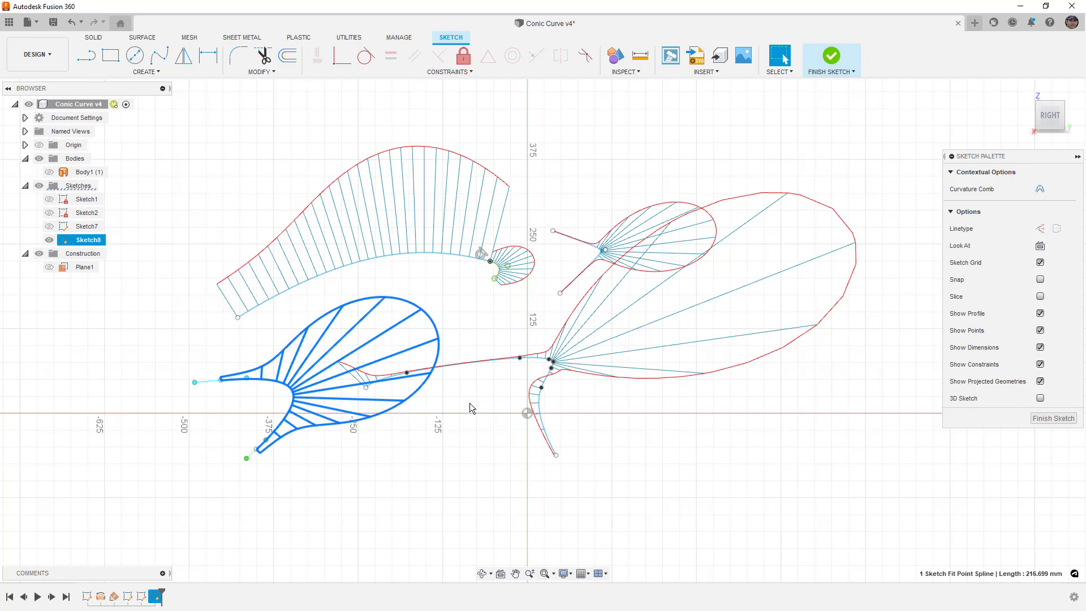
scroll(469, 396, down, 5)
click(473, 427)
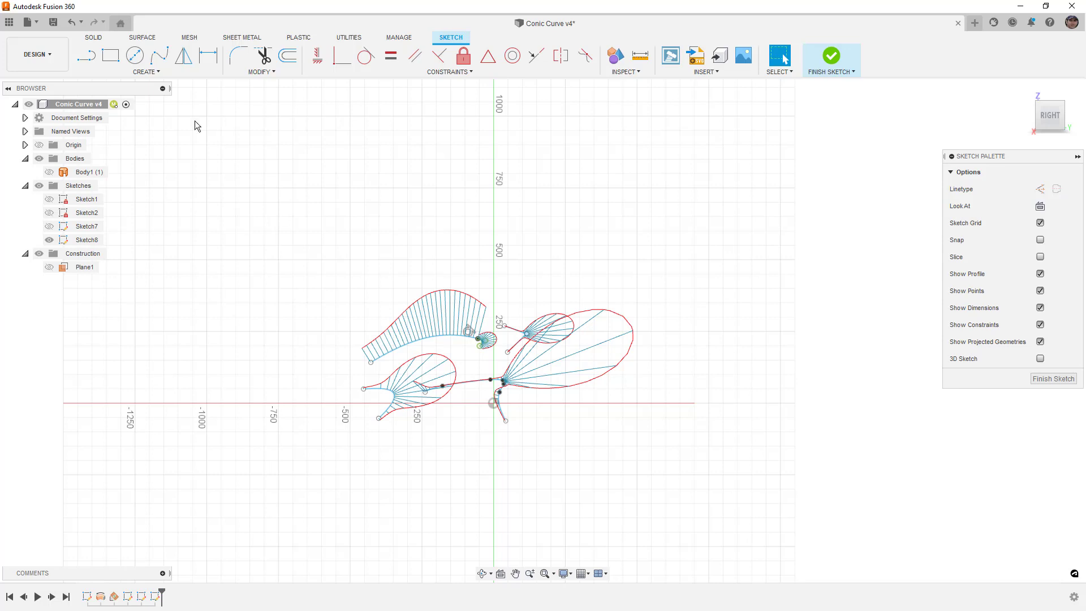
click(146, 72)
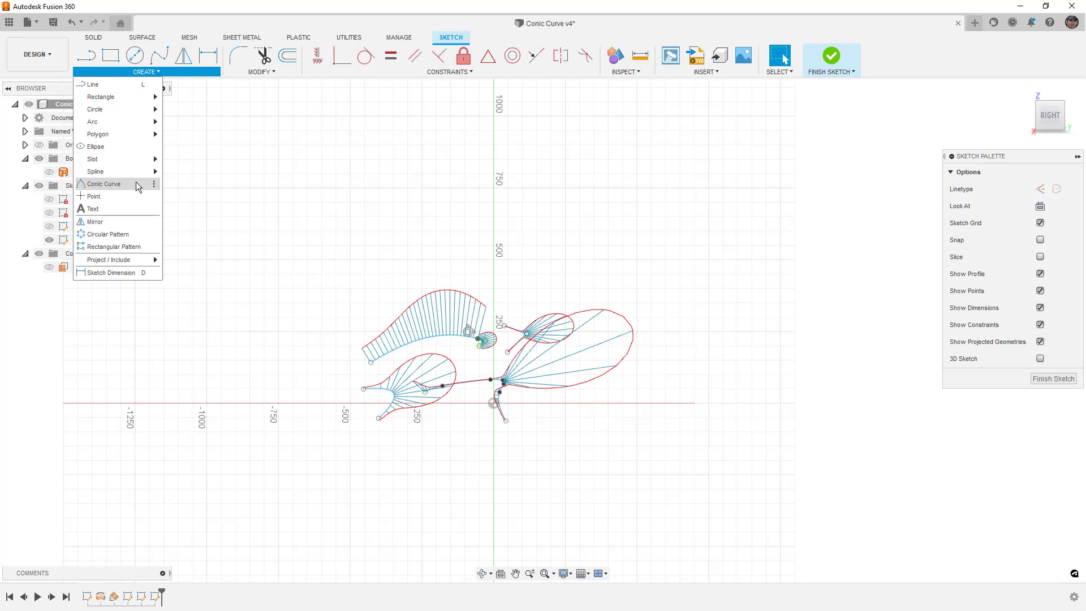
click(386, 220)
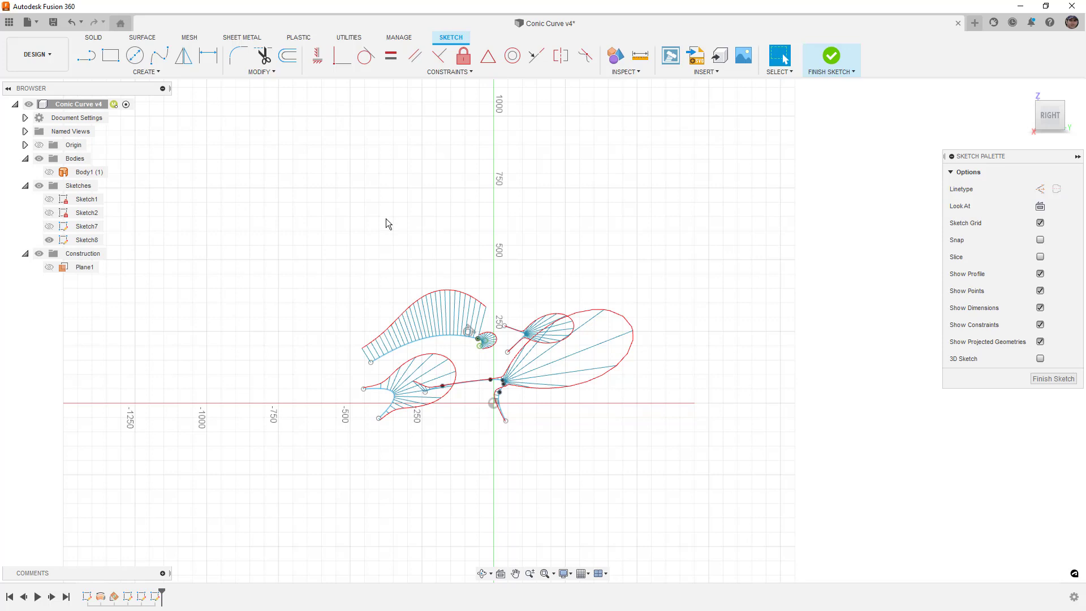